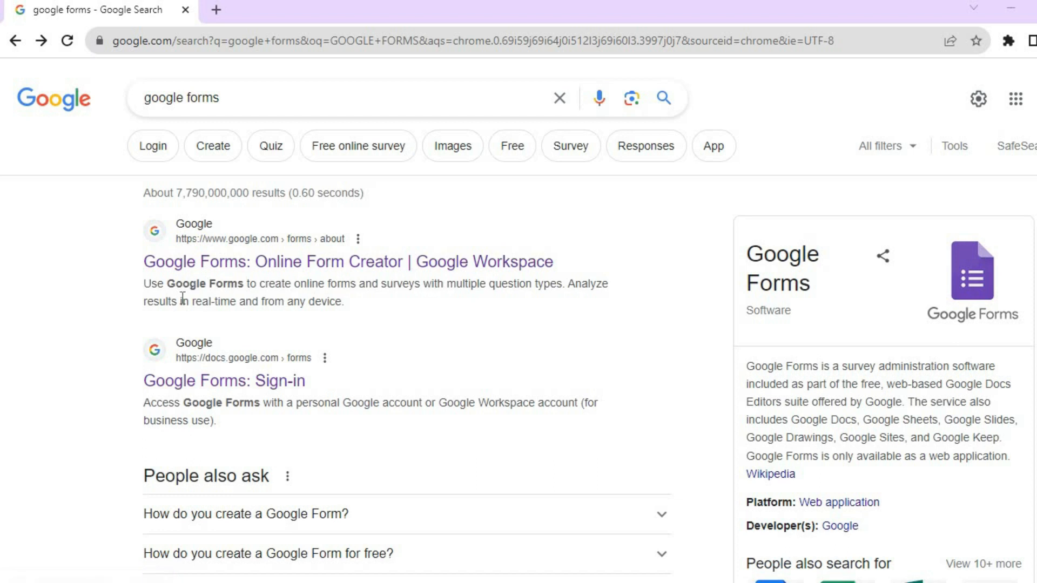
# Open Google Forms from the search results and show its full template gallery
pyautogui.click(254, 265)
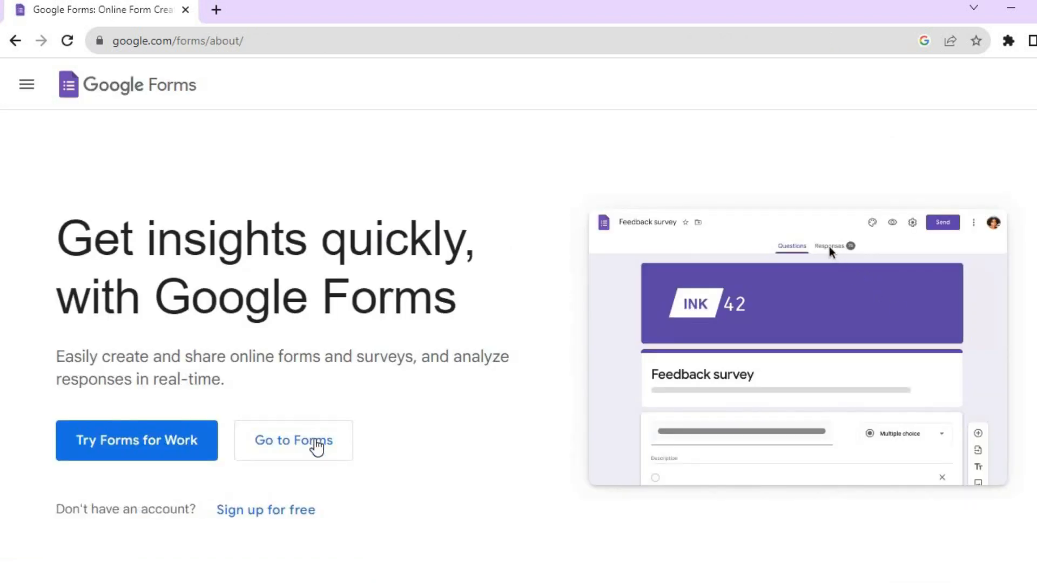
pyautogui.click(295, 447)
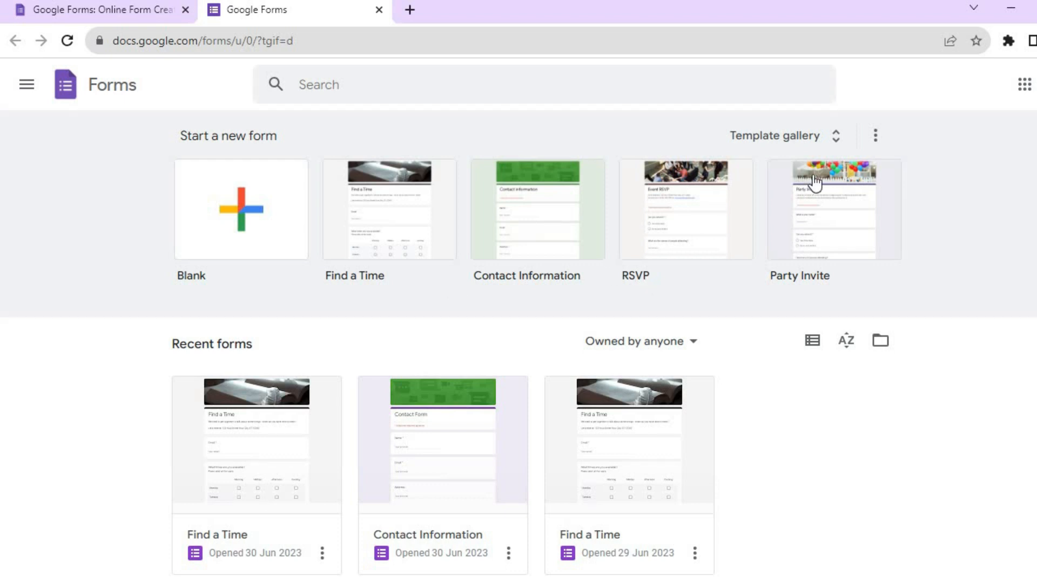
pyautogui.click(785, 136)
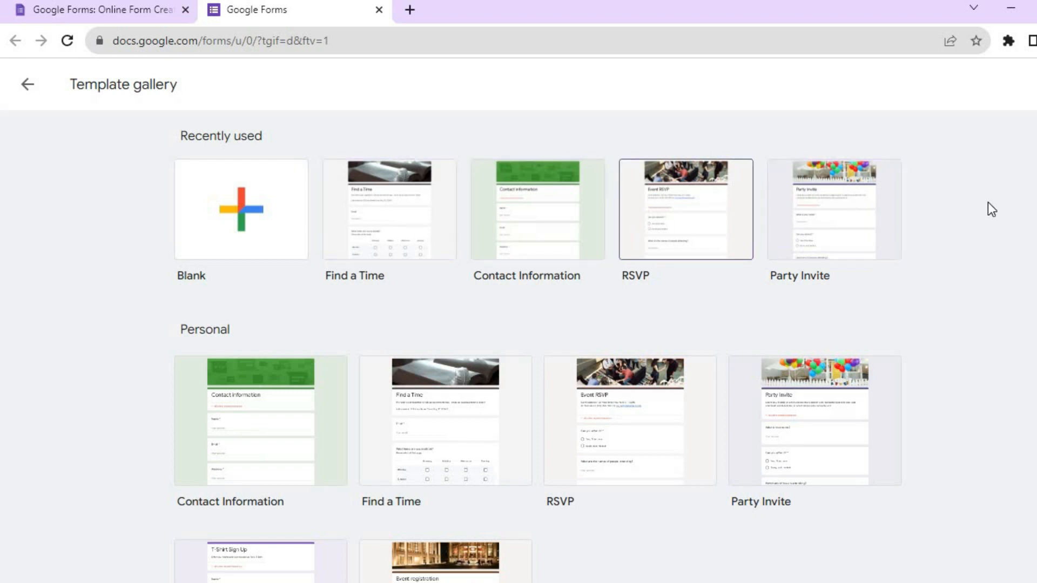
# Browse the Personal, Work and Education form templates in the gallery
pyautogui.scroll(-5, 538, 355)
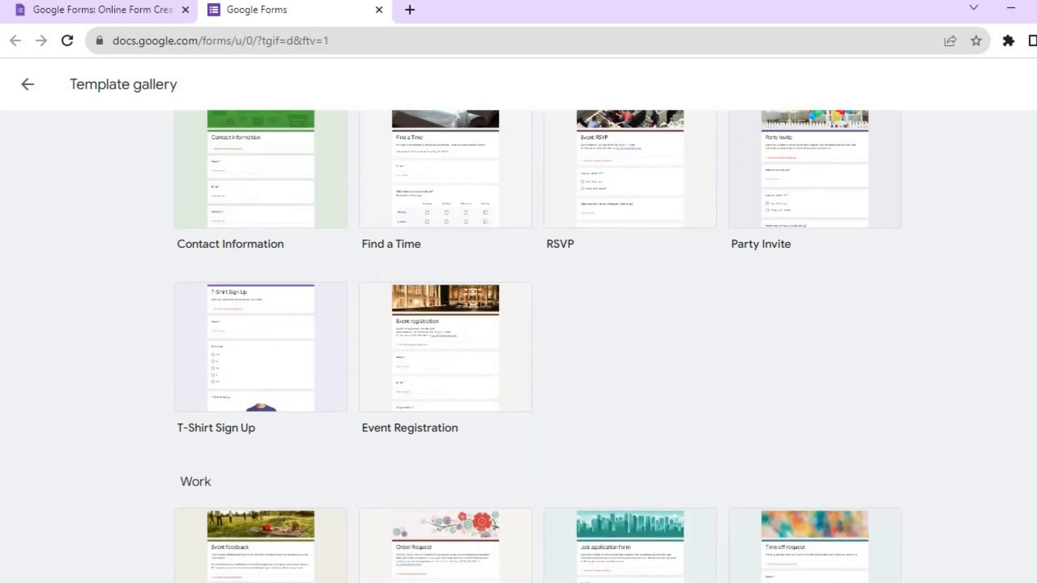
pyautogui.scroll(3, 600, 300)
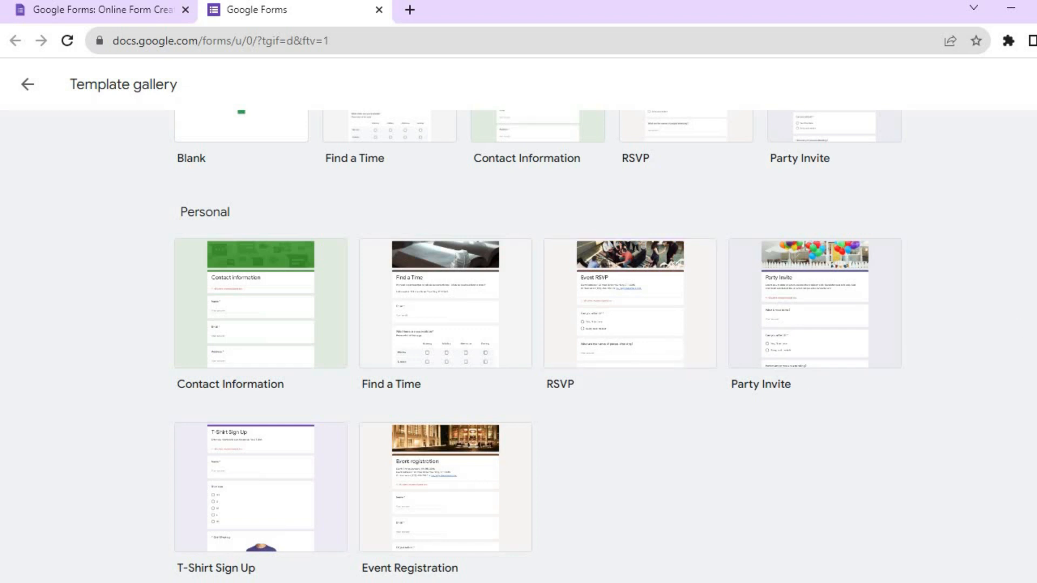
pyautogui.scroll(-5, 535, 346)
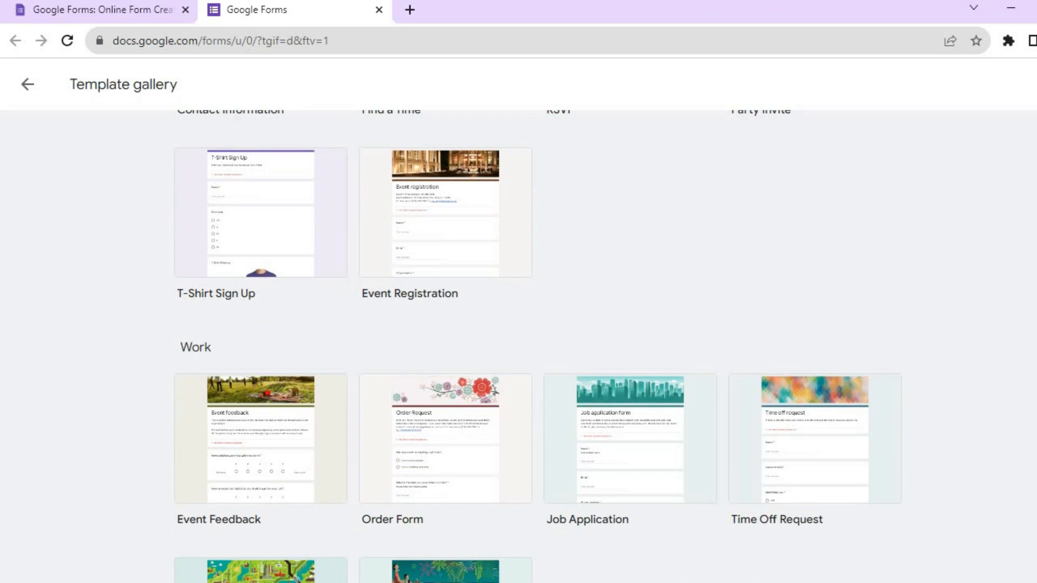
pyautogui.scroll(-1, 535, 346)
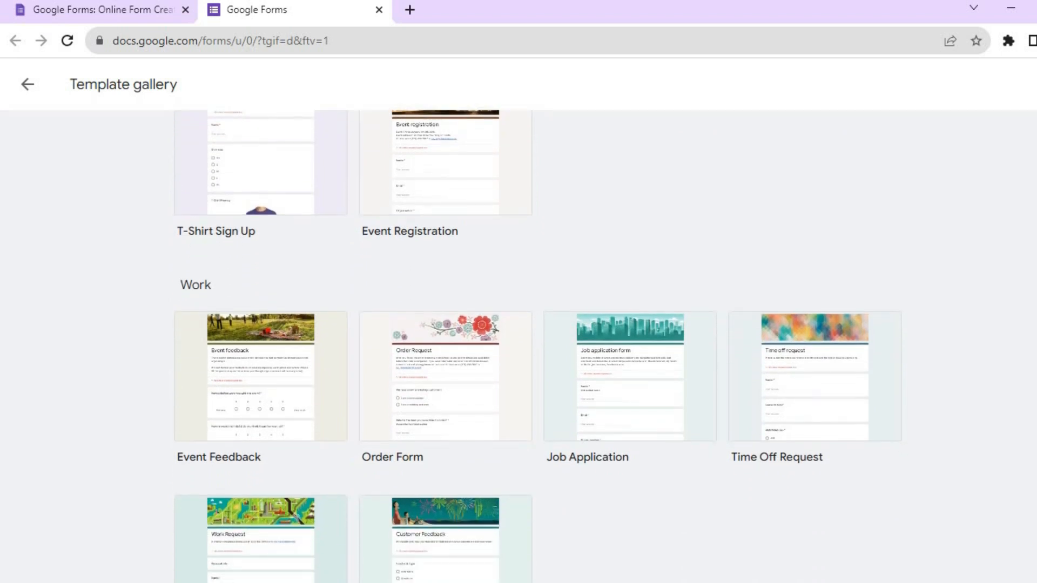
pyautogui.scroll(-5, 535, 346)
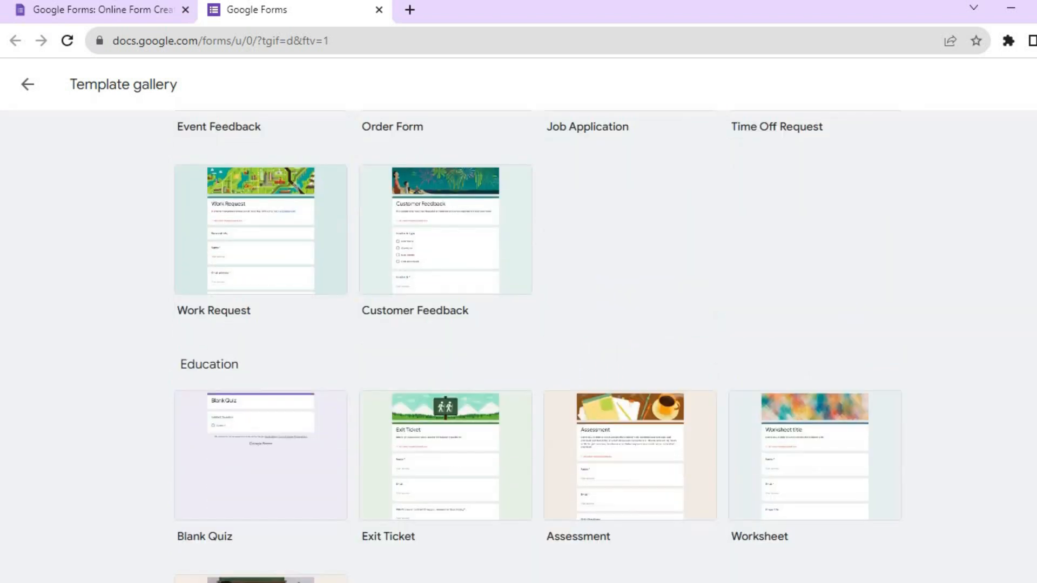
pyautogui.scroll(-3, 535, 345)
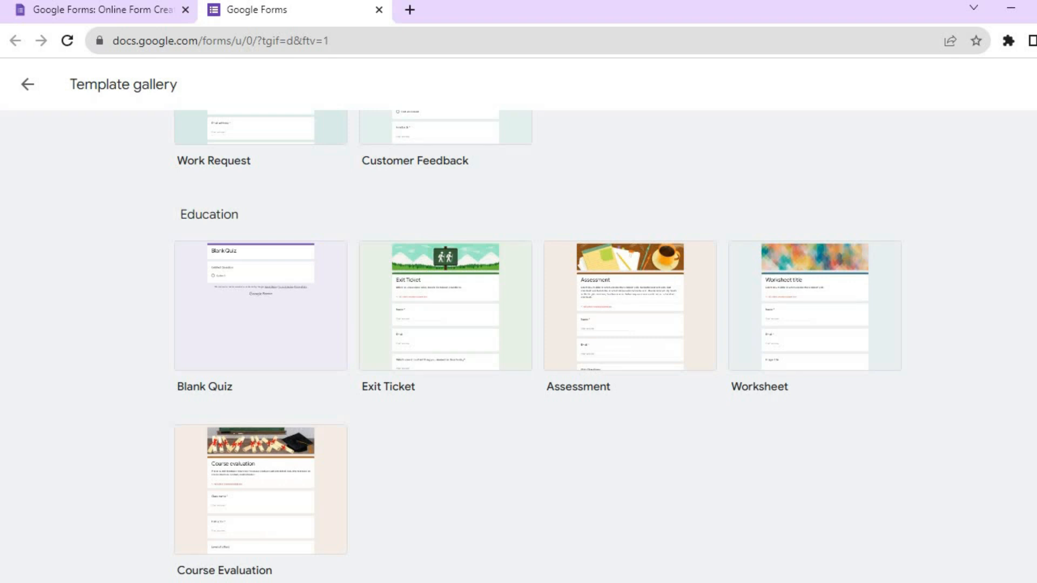
pyautogui.scroll(1, 534, 345)
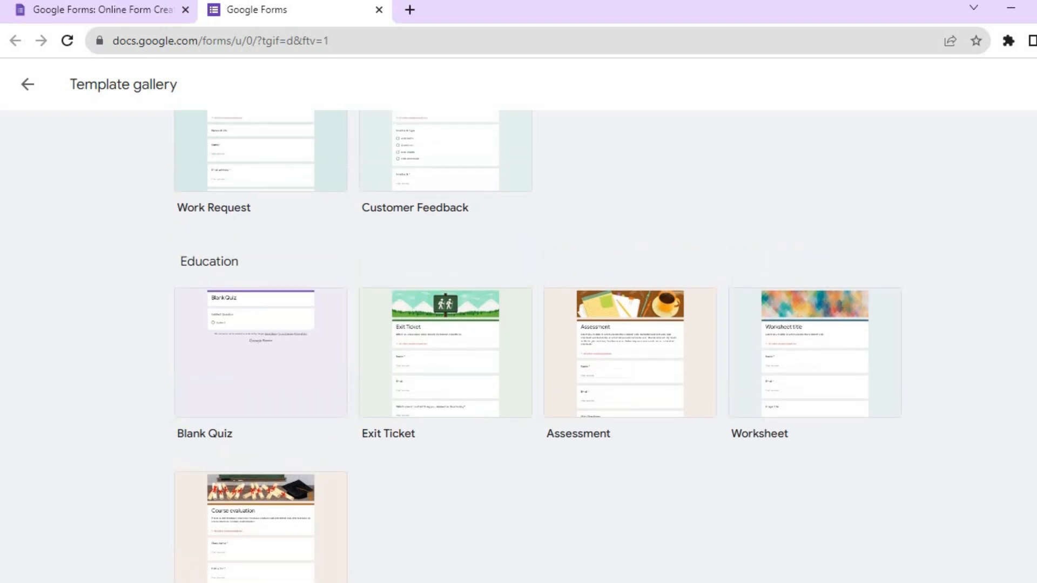
pyautogui.scroll(5, 537, 346)
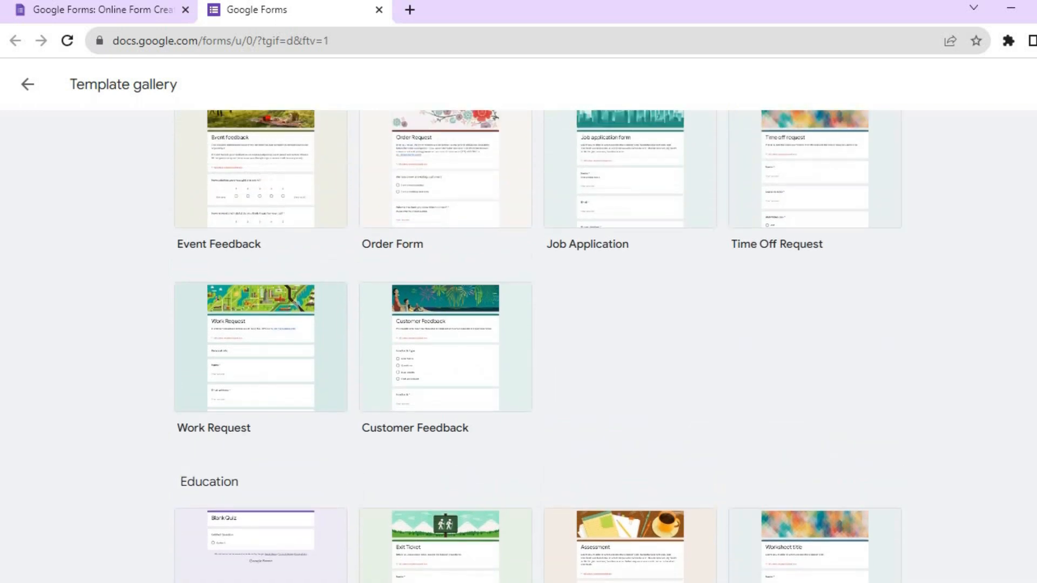
pyautogui.scroll(10, 538, 345)
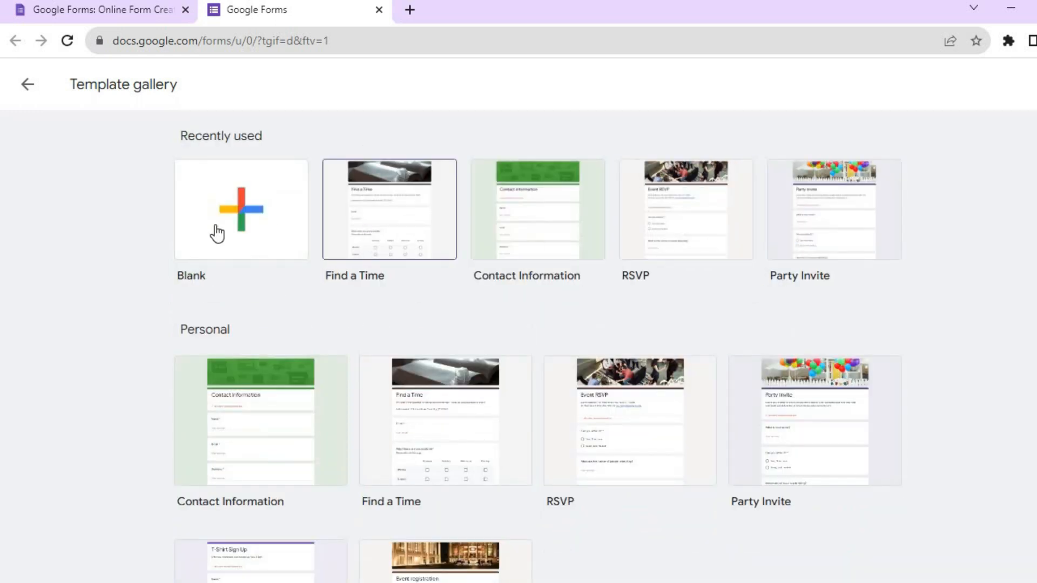
# Create a blank form and set its title to "TEST"
pyautogui.click(217, 234)
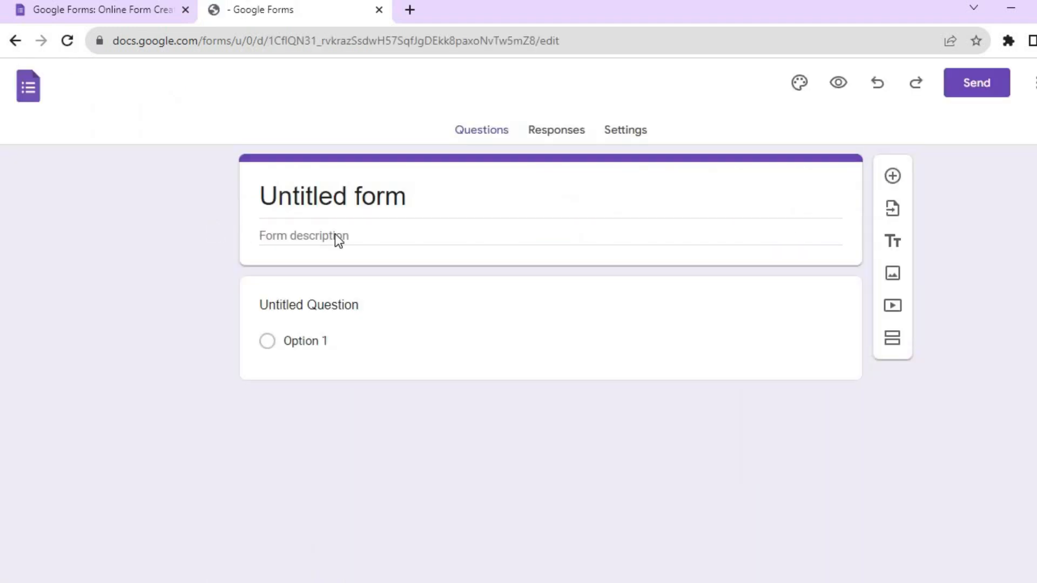
pyautogui.click(418, 200)
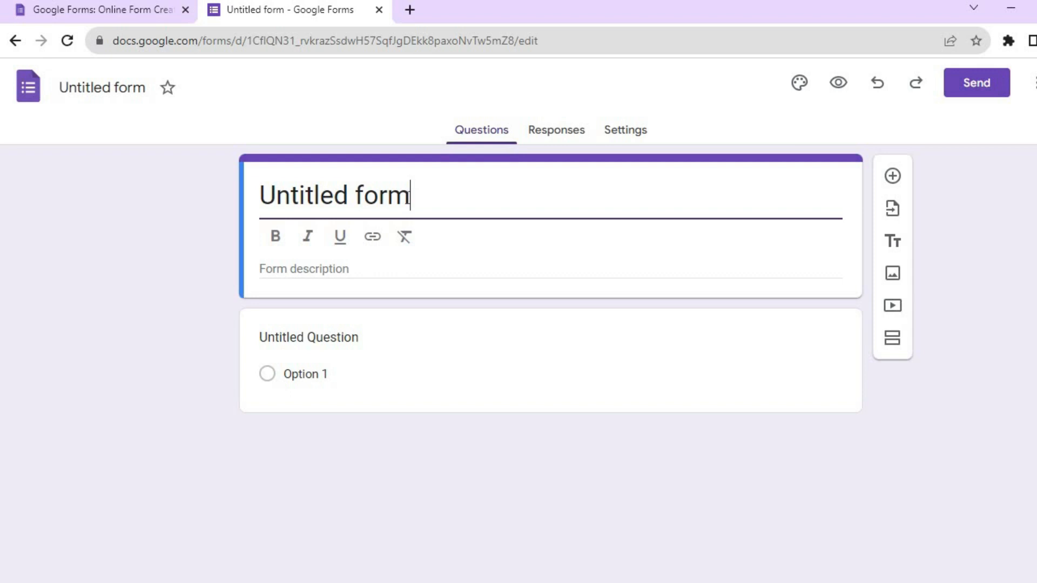
pyautogui.moveTo(412, 197); pyautogui.dragTo(249, 204)
pyautogui.write('TEST')
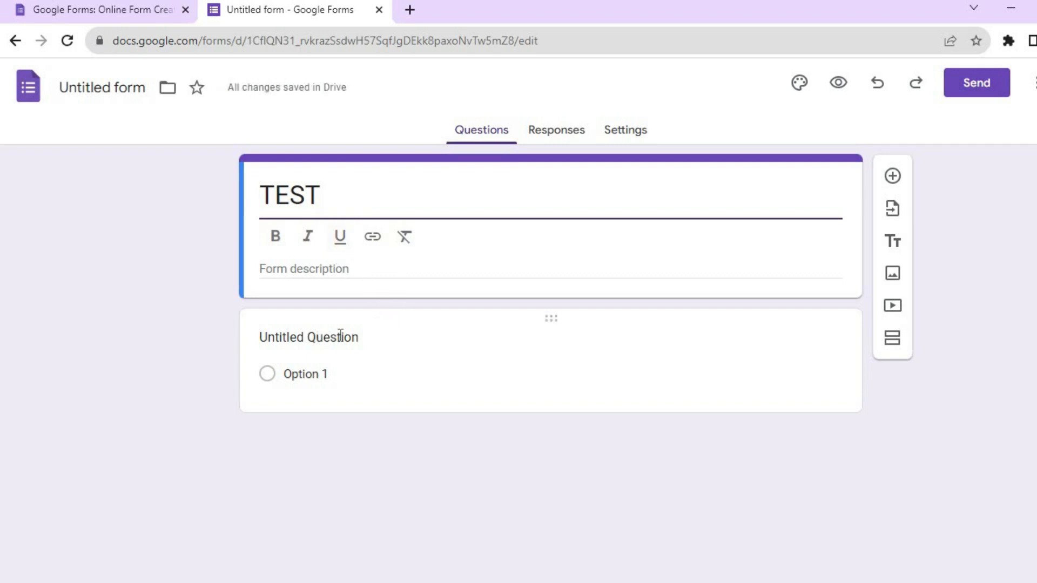
# Enter "WHAT DAY IS IT?" as the text of the form's first question
pyautogui.click(363, 339)
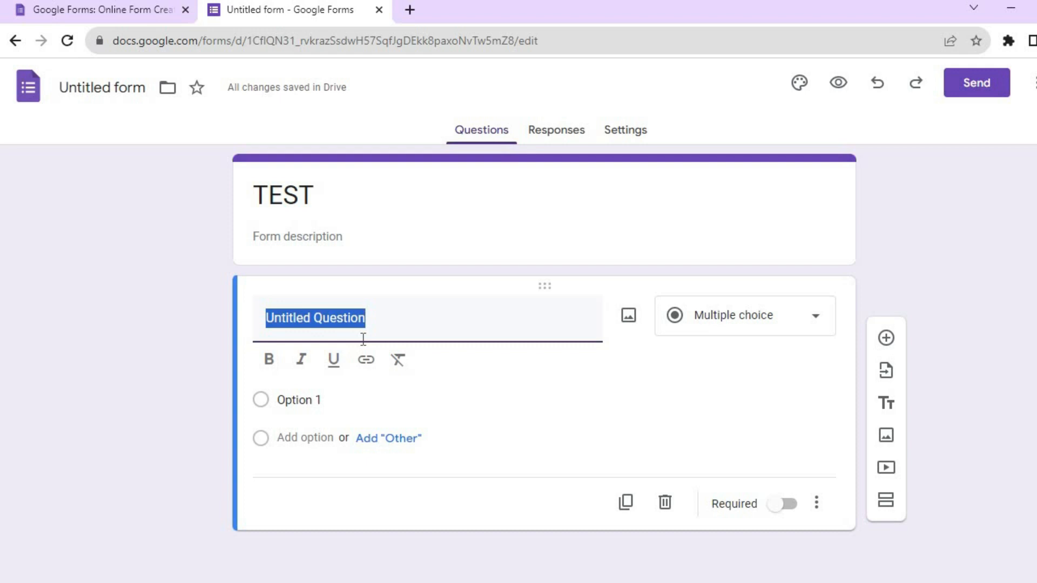
pyautogui.write('WHAT DAY IS ')
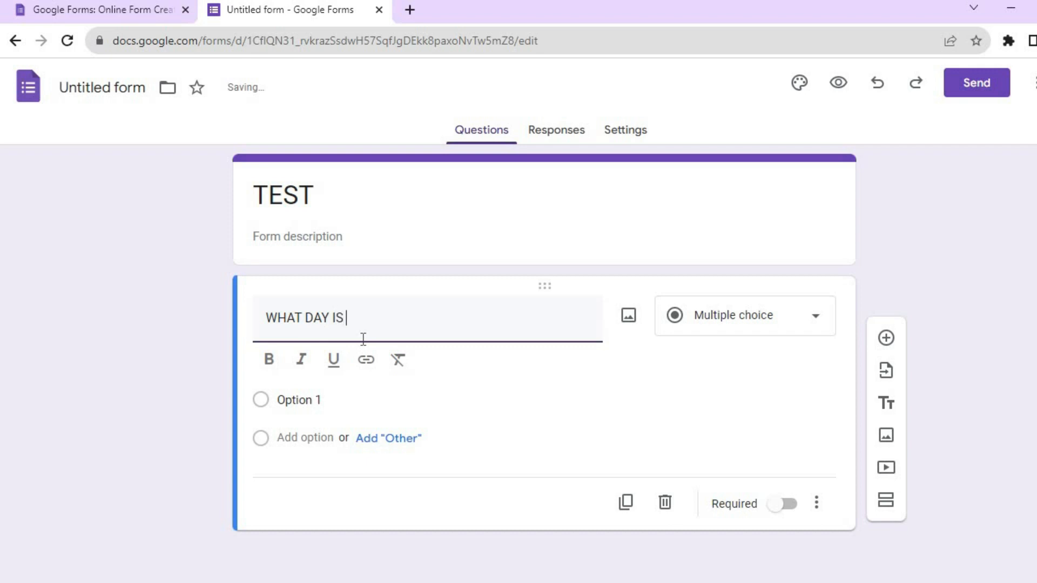
pyautogui.write('IT')
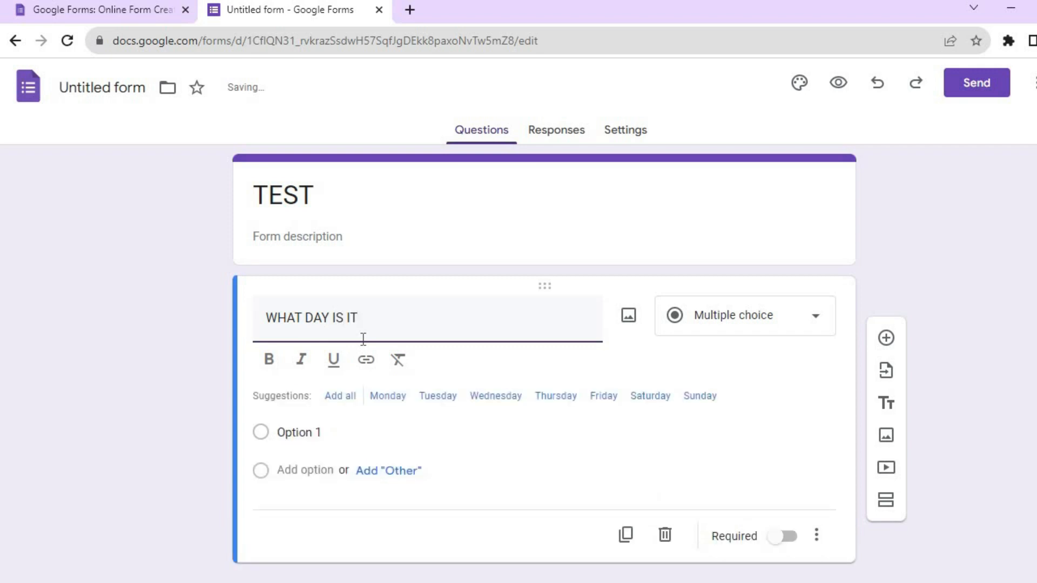
pyautogui.write('?')
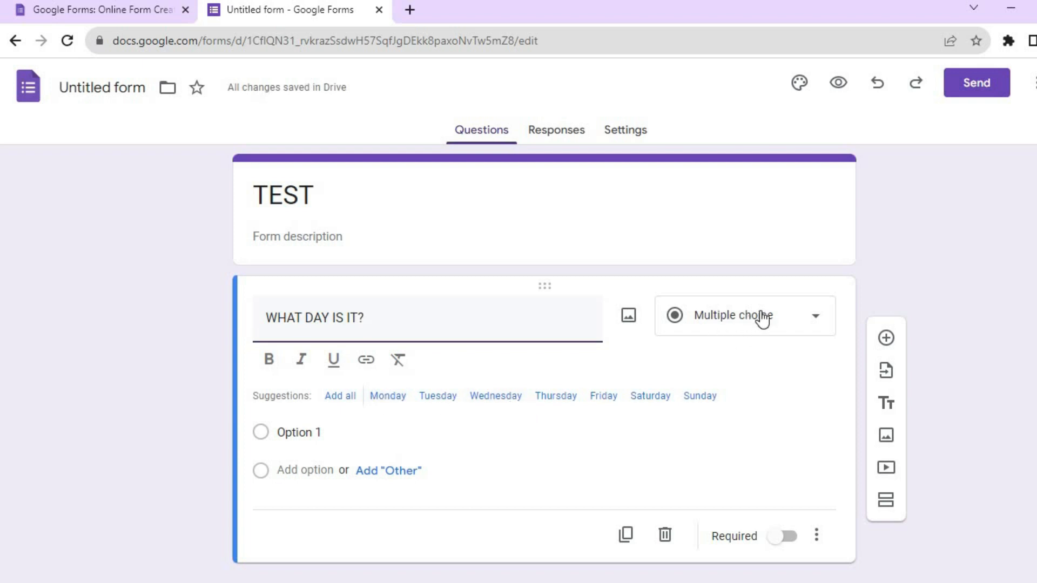
# Try the Checkboxes type on the first question and set it back to Multiple choice
pyautogui.click(748, 325)
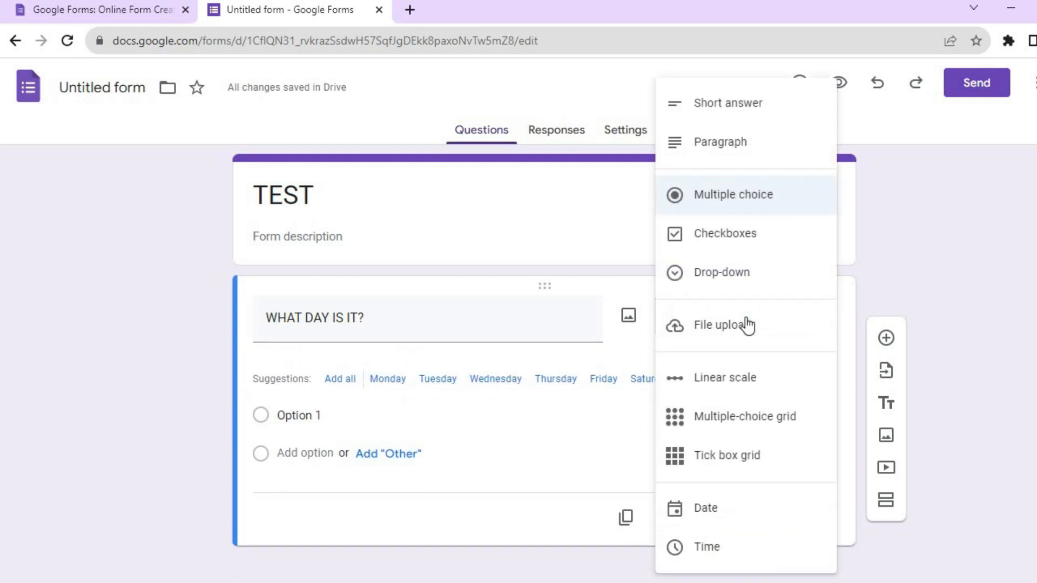
pyautogui.click(742, 236)
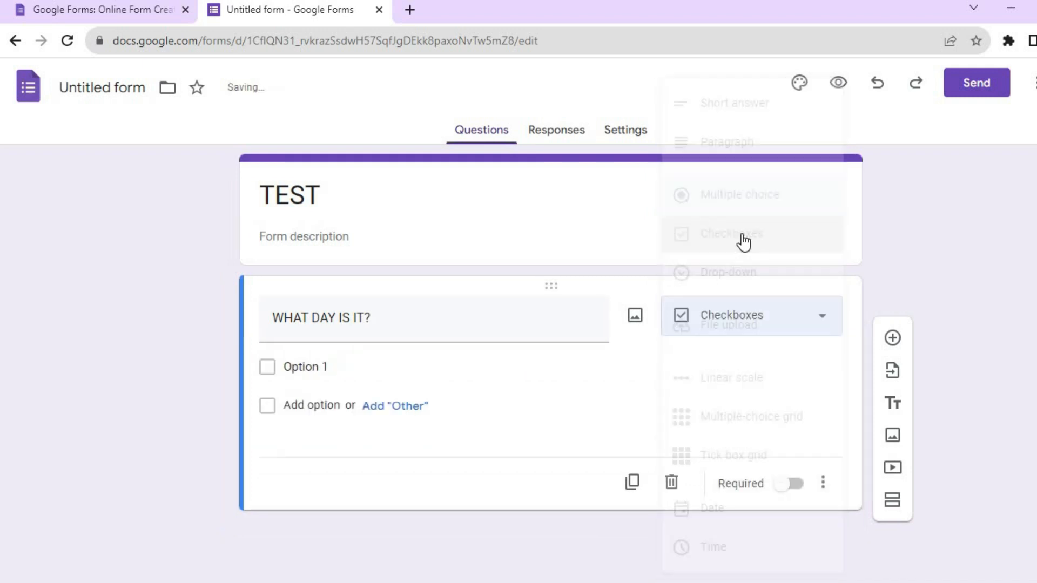
pyautogui.click(741, 331)
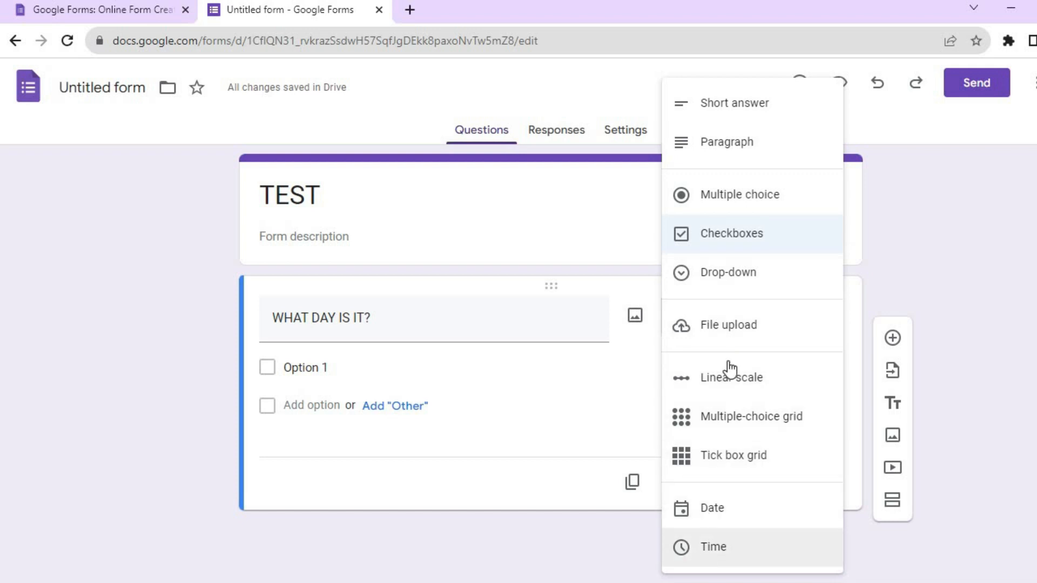
pyautogui.click(758, 189)
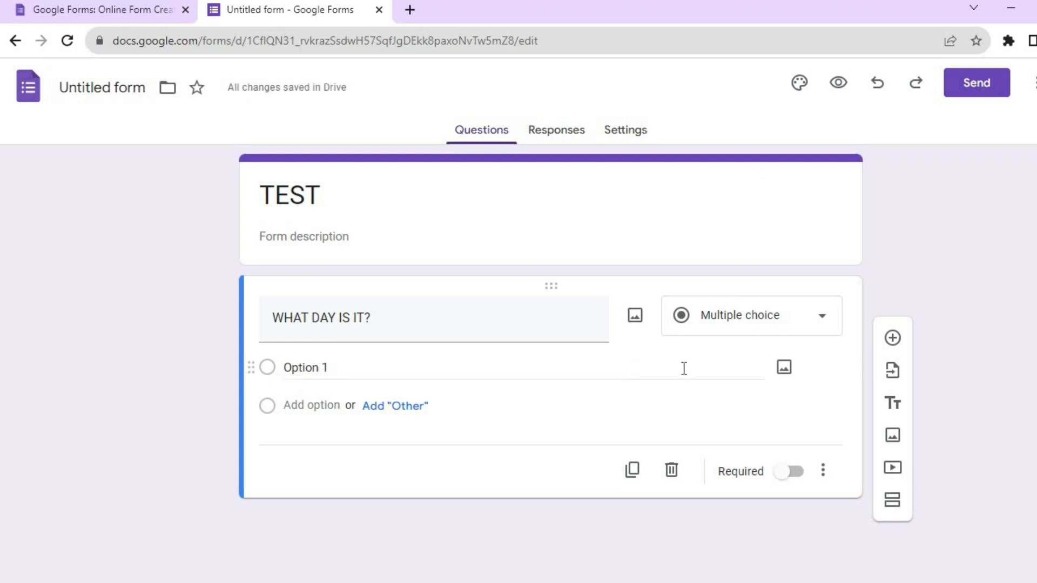
# Name the first answer option "MONDAY" and add all the suggested weekdays, Tuesday to Sunday, as further options
pyautogui.click(665, 368)
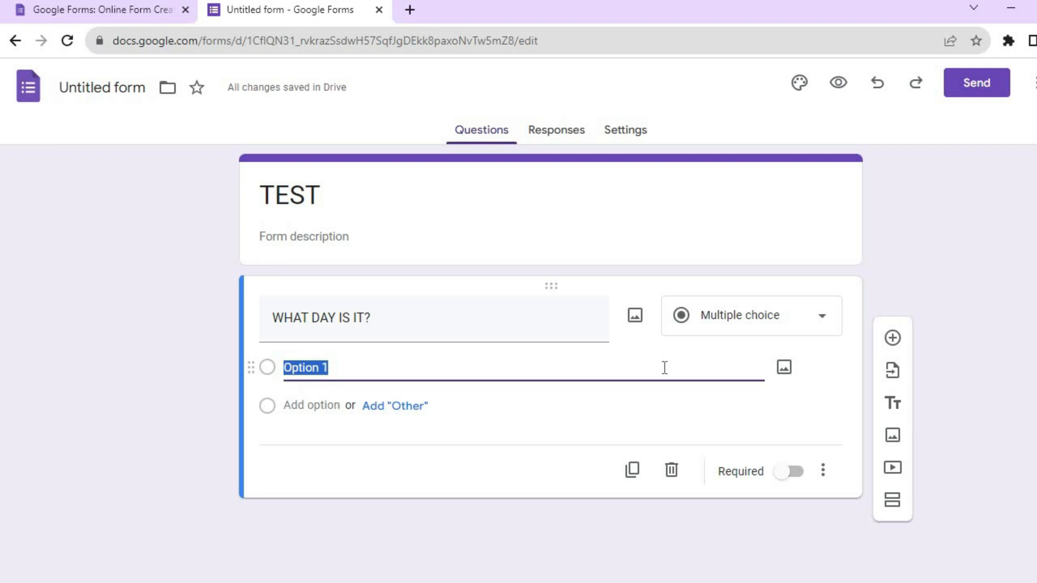
pyautogui.write('MONDAY')
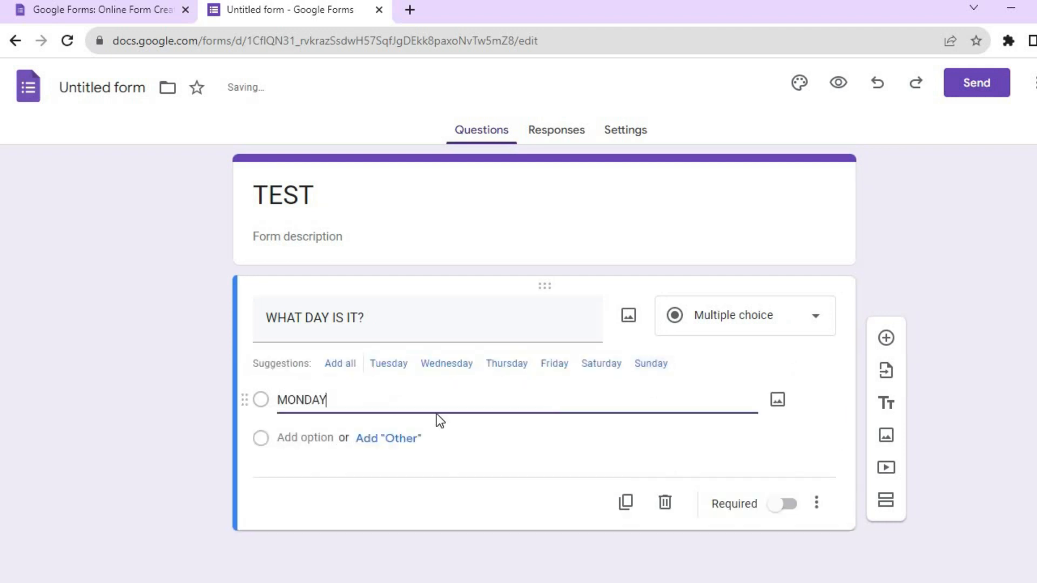
pyautogui.click(341, 363)
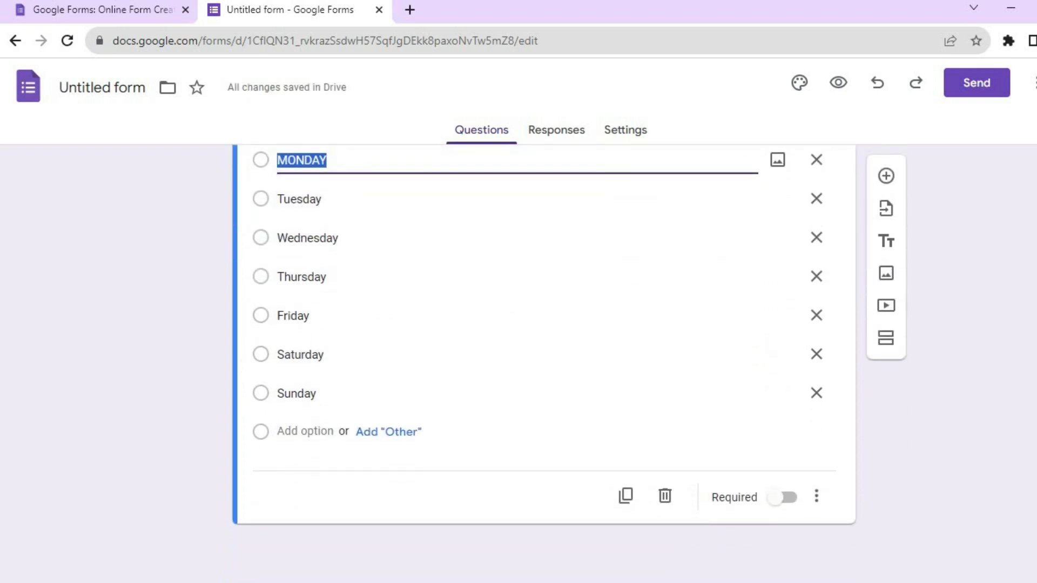
# Add a new blank question below the weekday question, and reselect the MONDAY option of the first question
pyautogui.scroll(3, 544, 346)
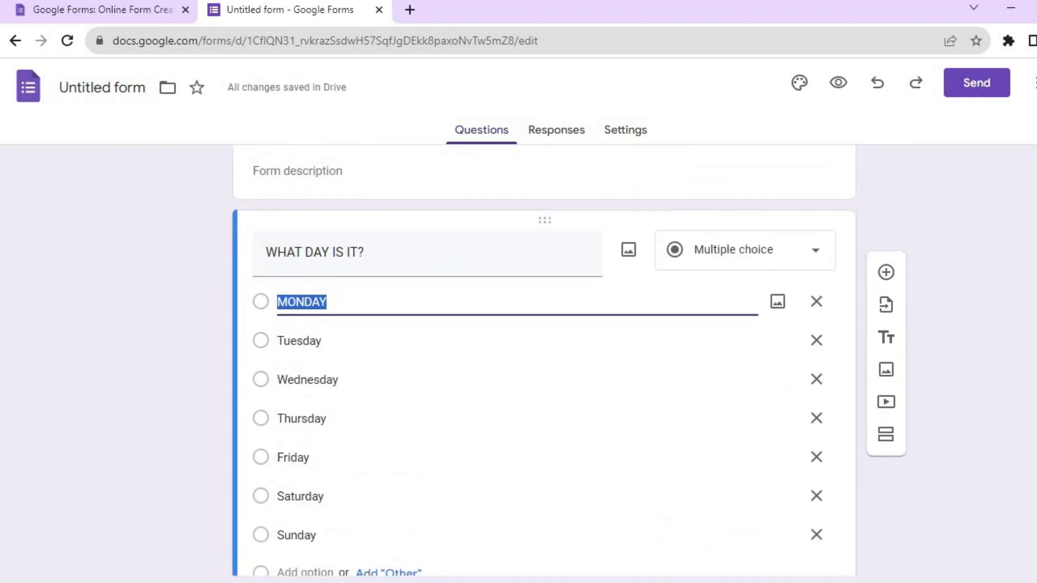
pyautogui.scroll(1, 544, 346)
pyautogui.scroll(-4, 544, 346)
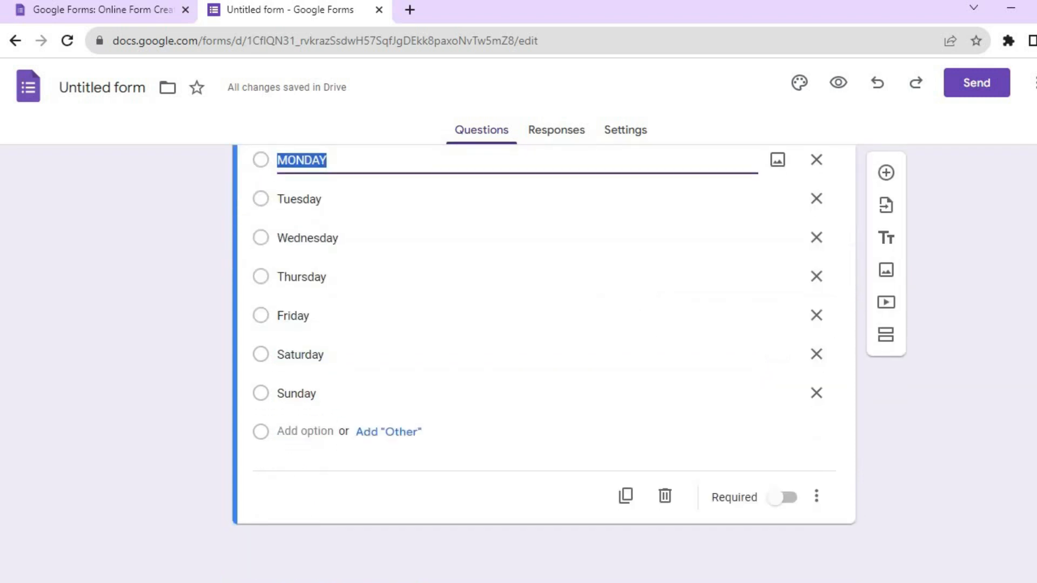
pyautogui.scroll(1, 544, 345)
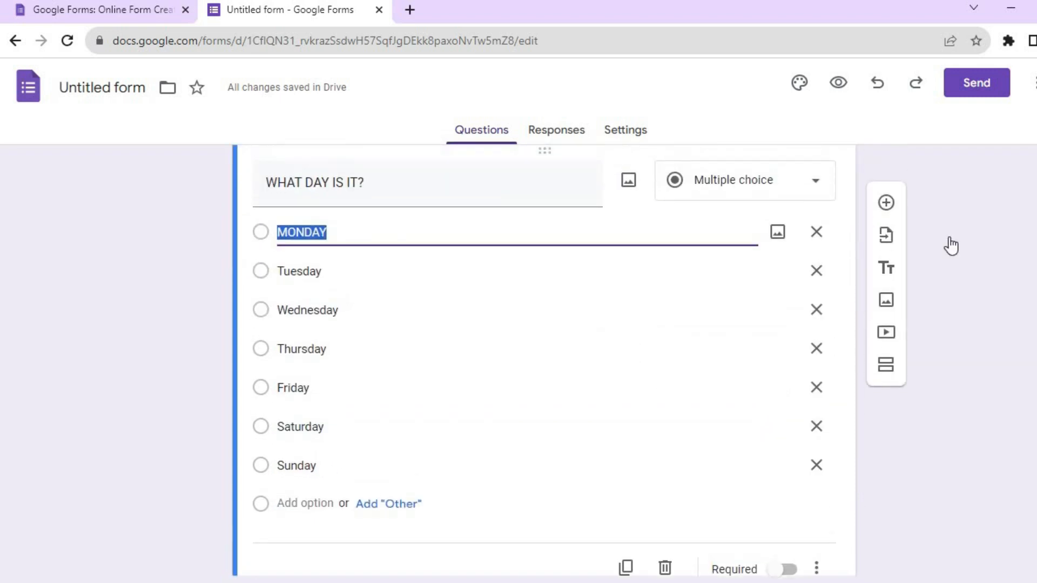
pyautogui.click(886, 210)
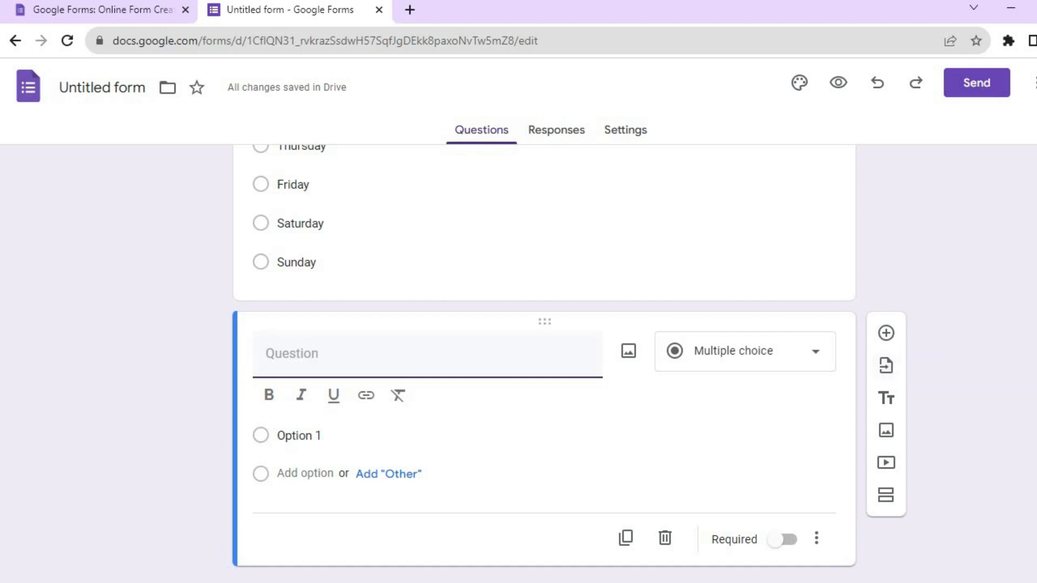
pyautogui.scroll(6, 768, 364)
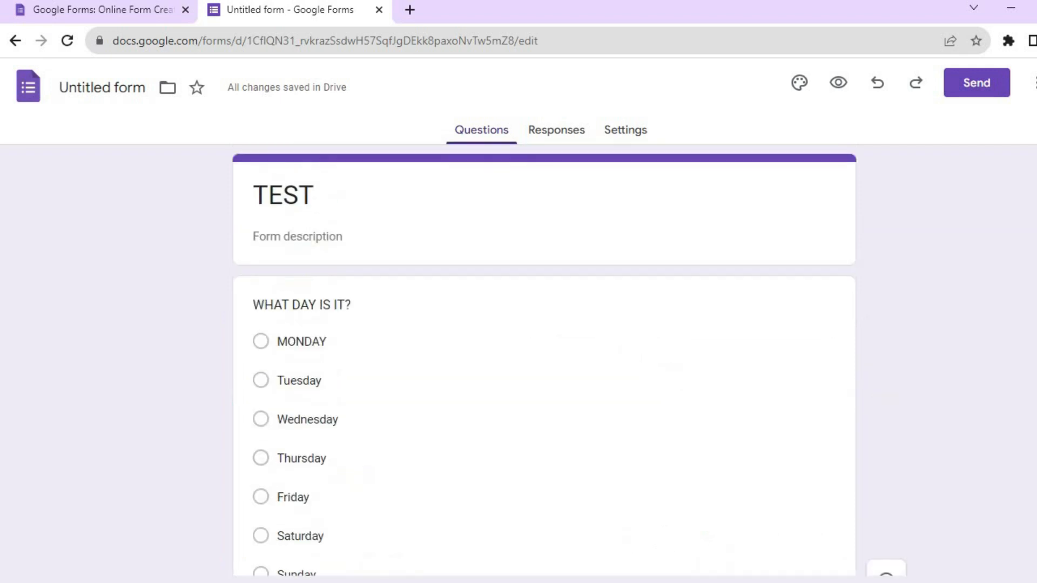
pyautogui.click(764, 359)
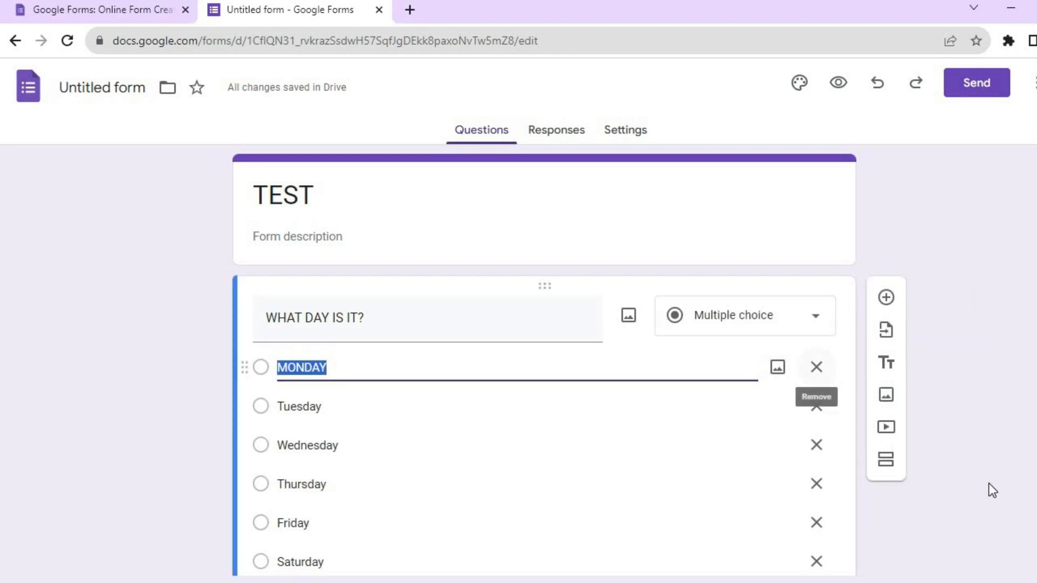
# View the form's responses, and turn on "Make this a quiz" in the form settings
pyautogui.click(563, 142)
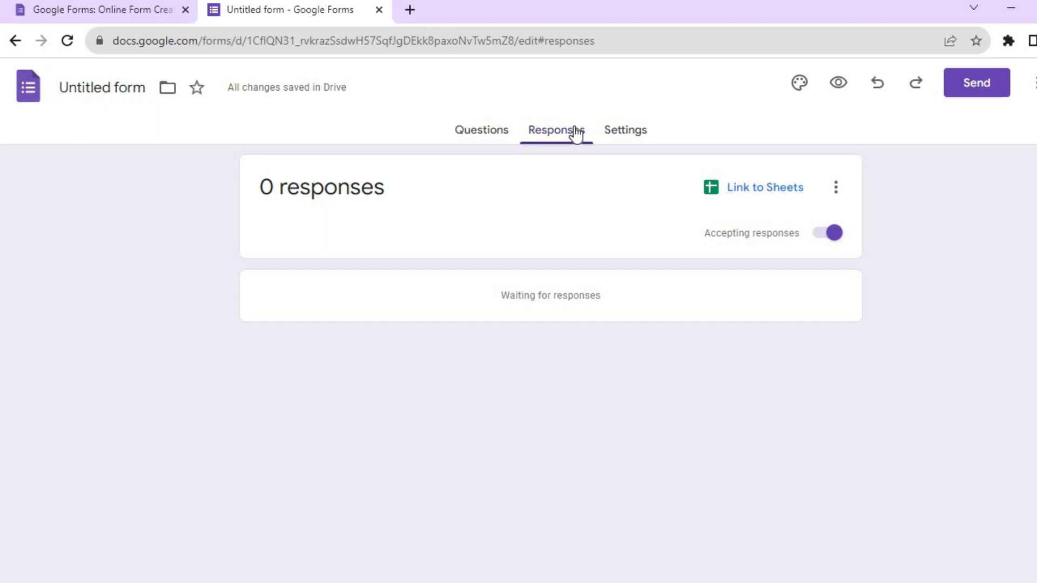
pyautogui.click(635, 130)
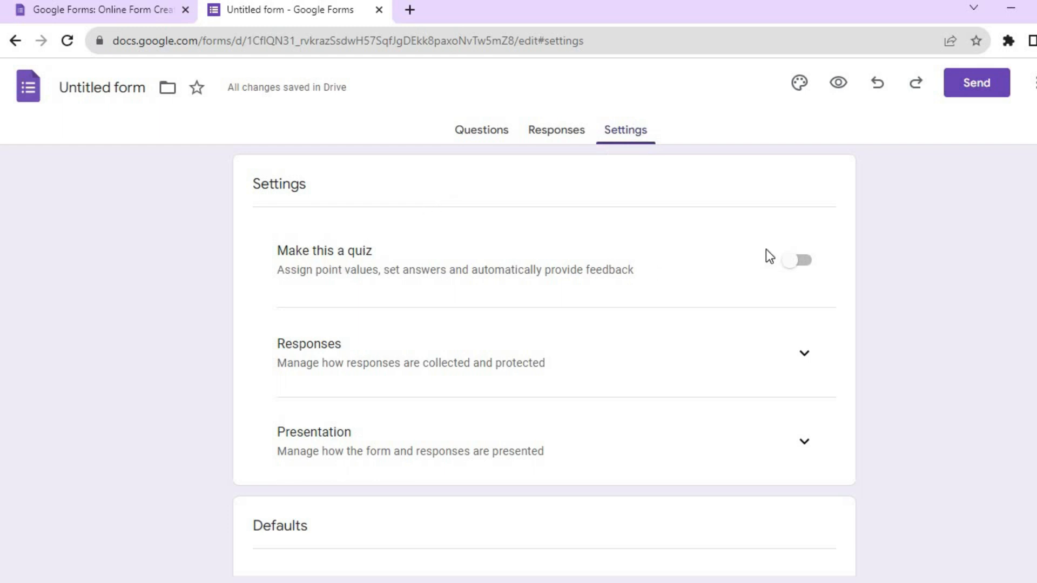
pyautogui.click(787, 264)
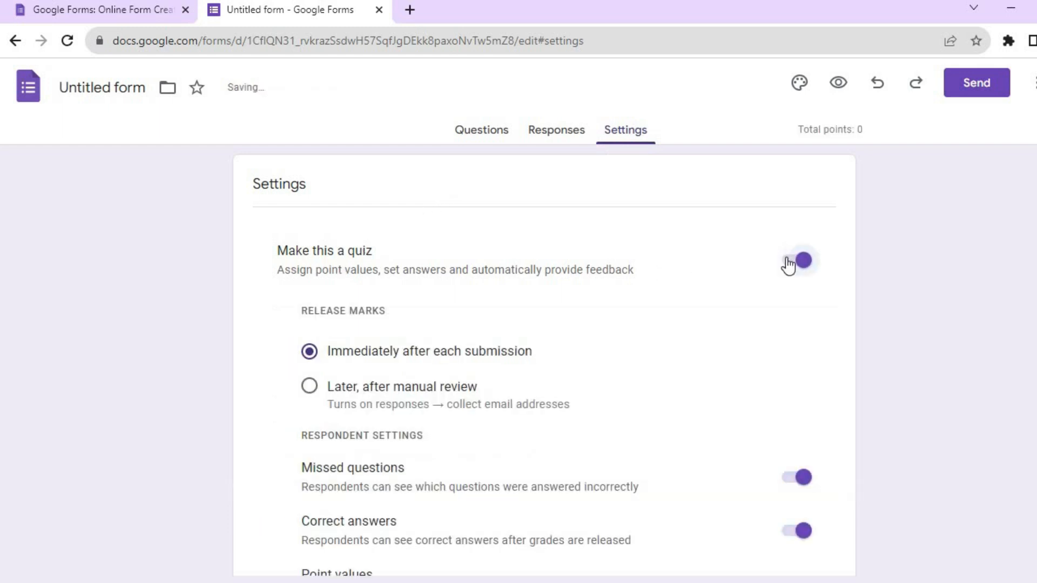
# Set the default point value for every new question to 5 points in the quiz settings
pyautogui.scroll(-2, 545, 356)
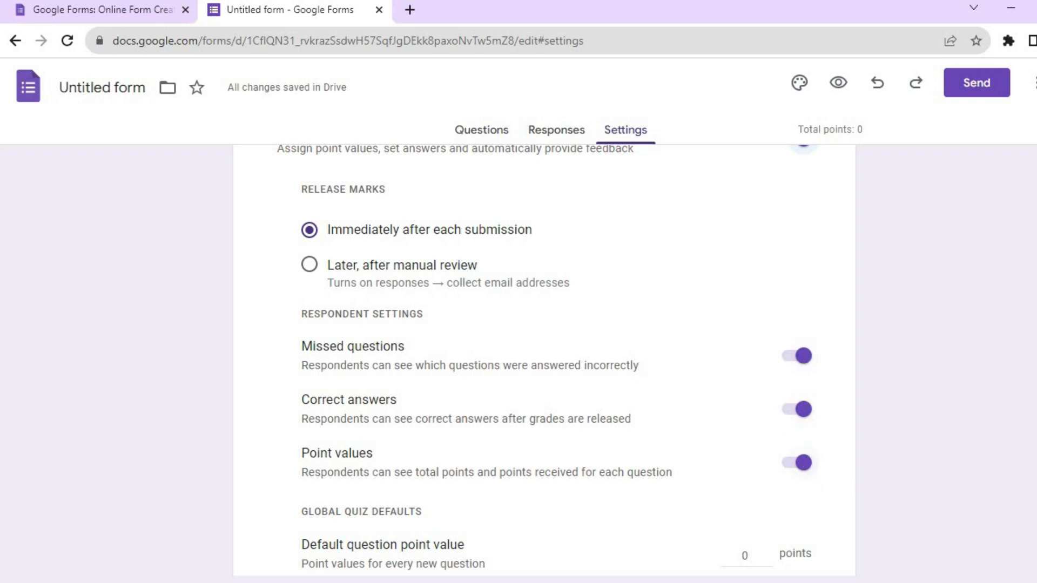
pyautogui.scroll(-3, 556, 357)
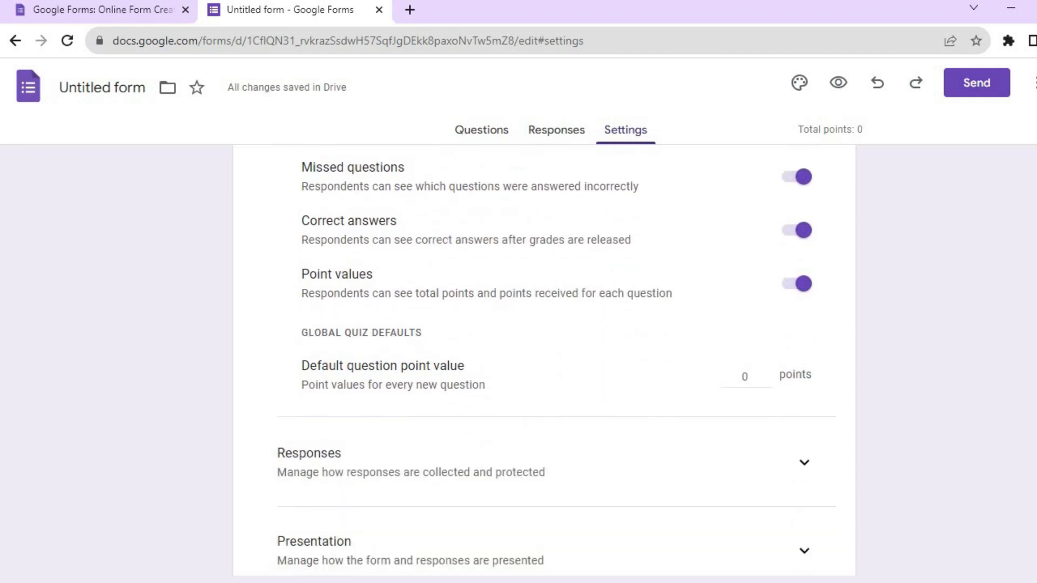
pyautogui.scroll(-2, 557, 357)
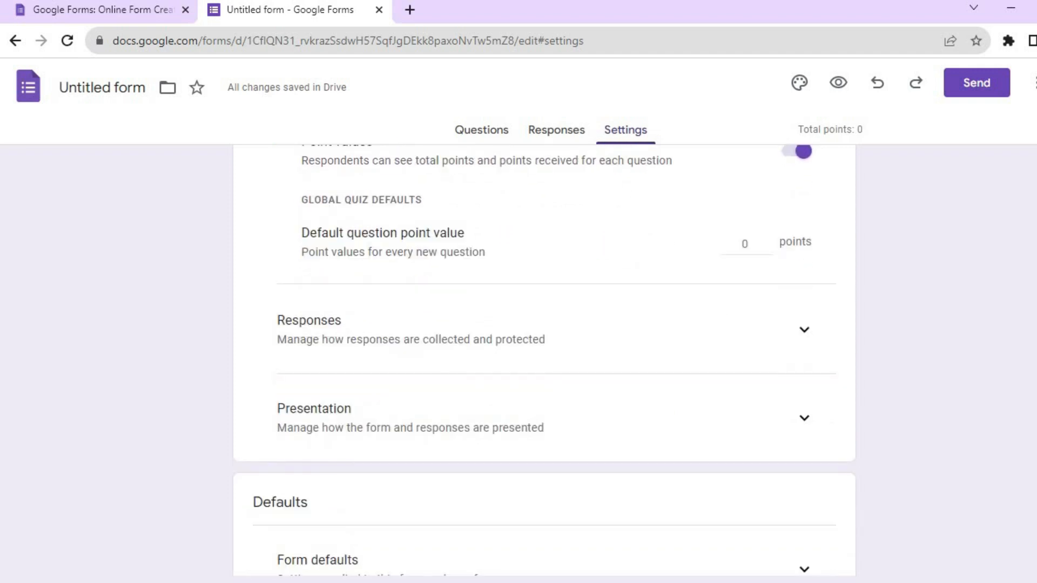
pyautogui.doubleClick(751, 245)
pyautogui.write('5')
pyautogui.click(803, 280)
pyautogui.scroll(-4, 544, 343)
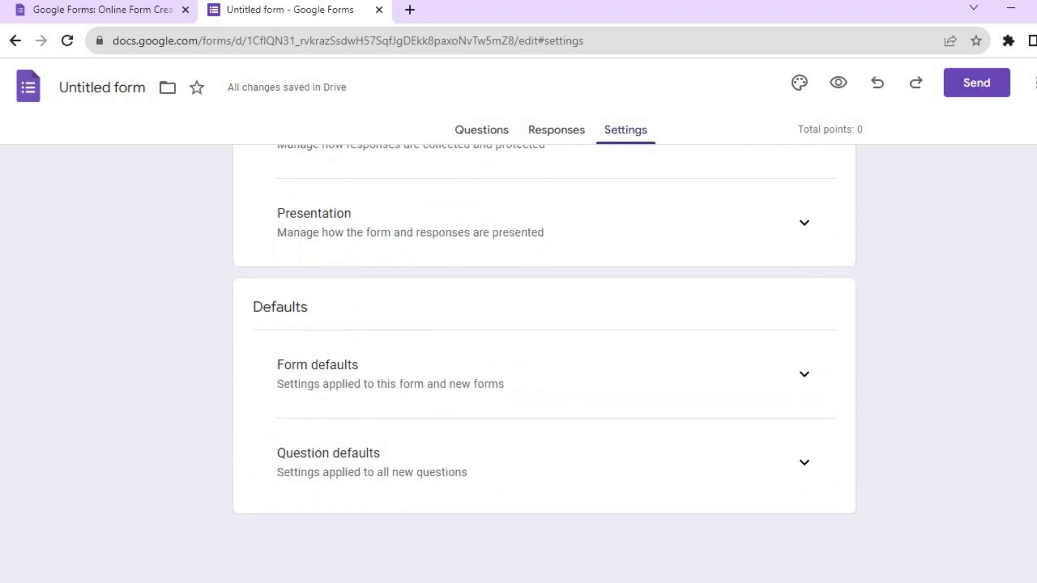
pyautogui.scroll(10, 545, 362)
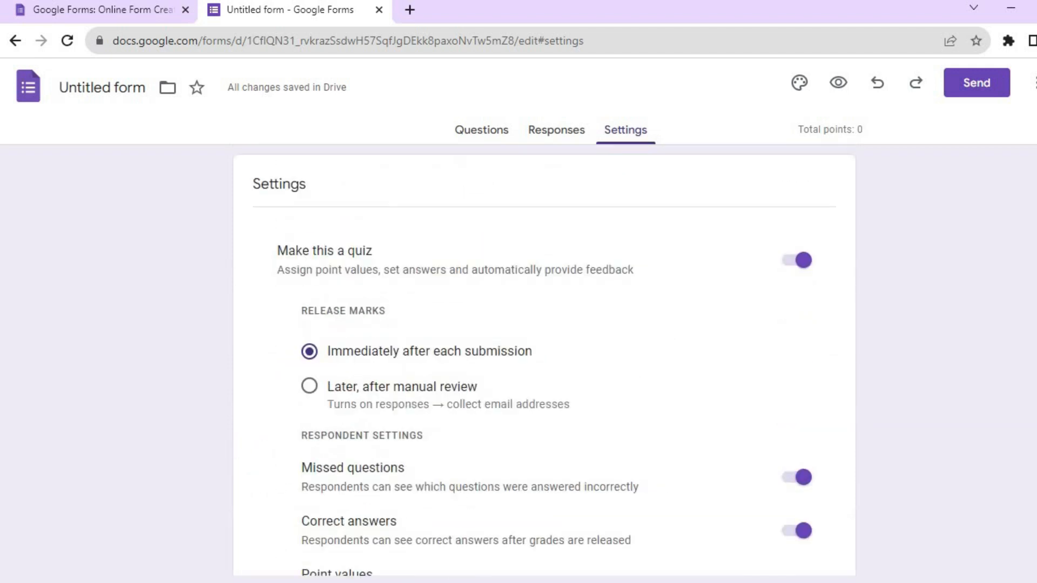
# Return to the form's questions and change the theme colour to blue
pyautogui.click(493, 130)
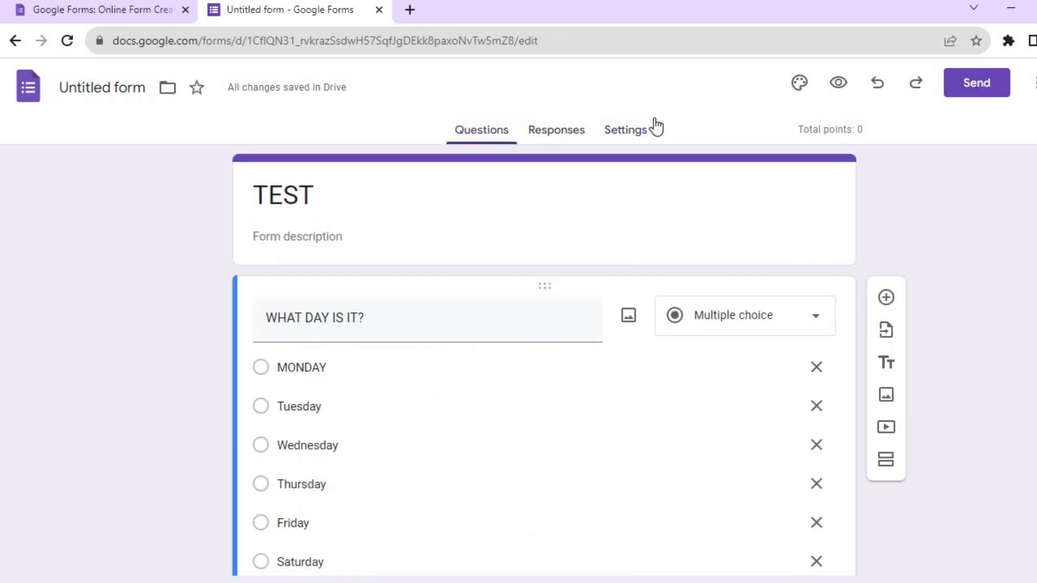
pyautogui.click(796, 87)
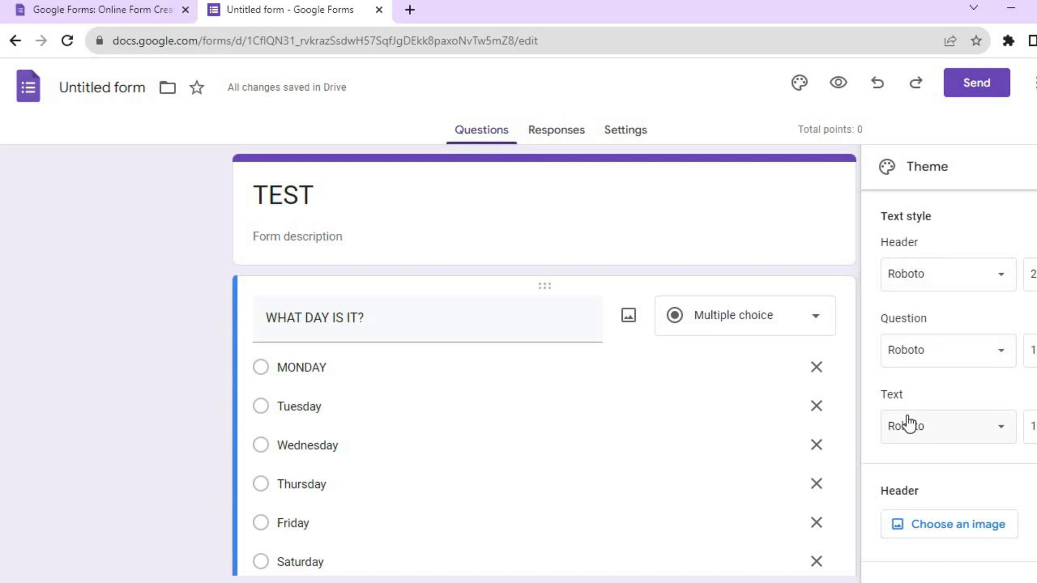
pyautogui.scroll(-3, 962, 378)
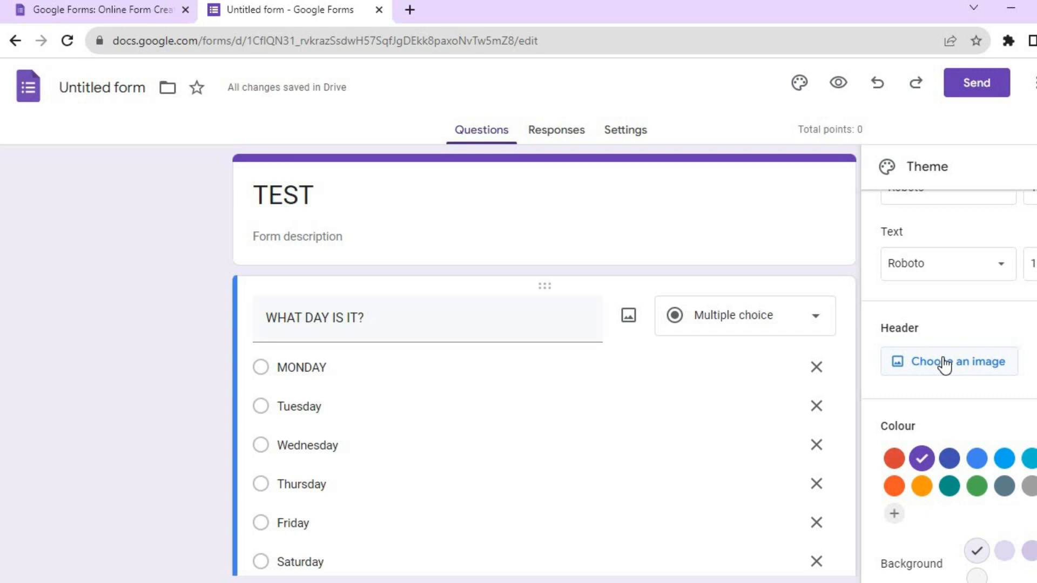
pyautogui.click(977, 459)
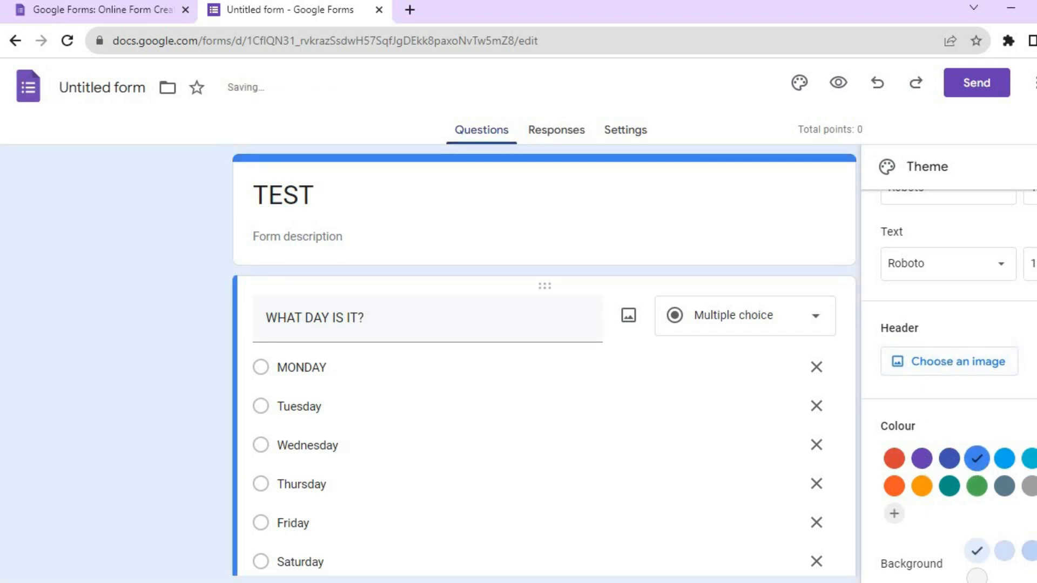
pyautogui.scroll(-1, 949, 387)
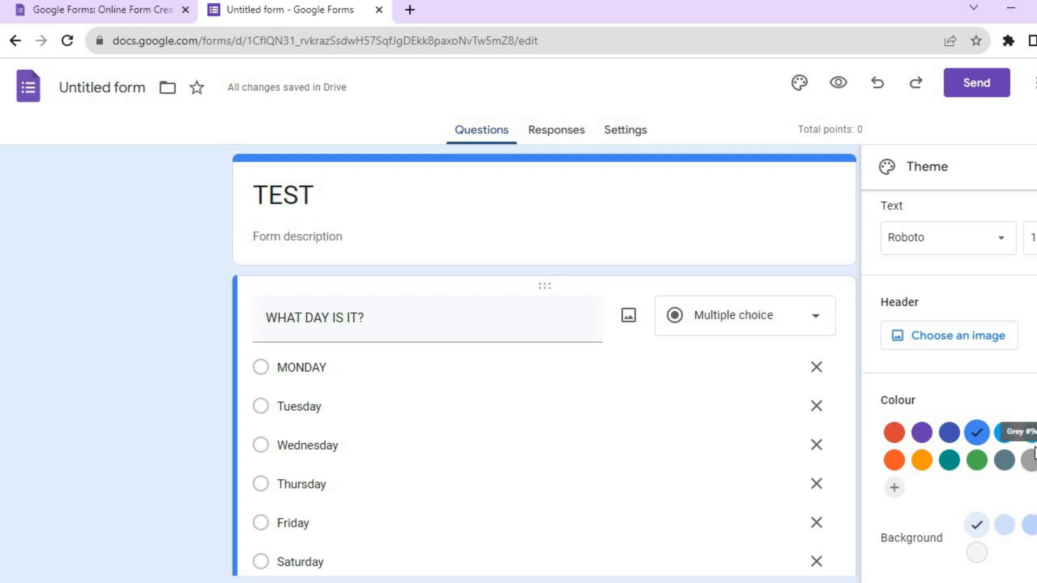
pyautogui.scroll(4, 996, 533)
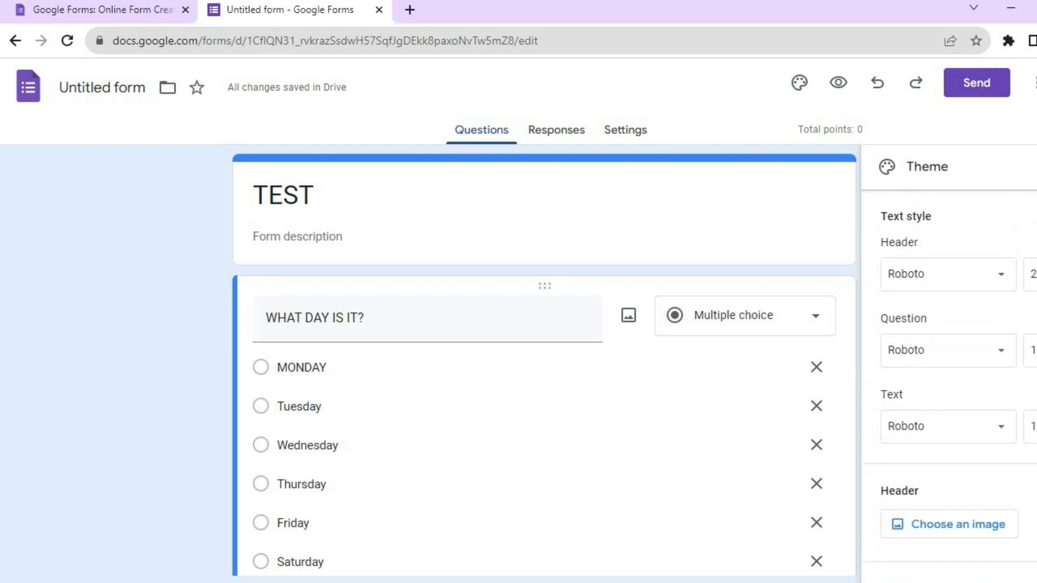
pyautogui.press('Escape')
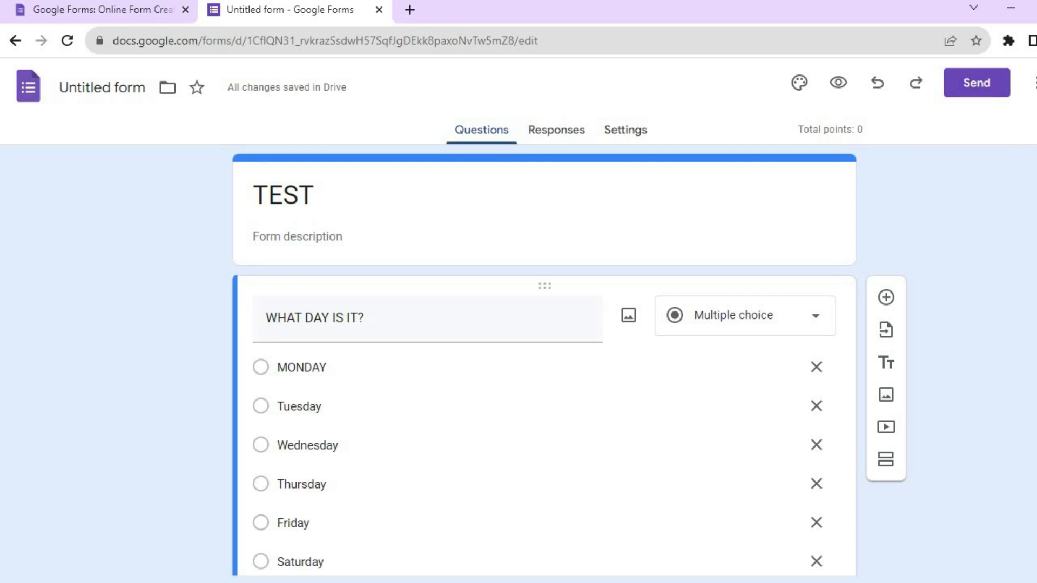
# Open the form's sending options, check the email recipient field, and switch to sharing by link with a shortened URL
pyautogui.scroll(-6, 988, 141)
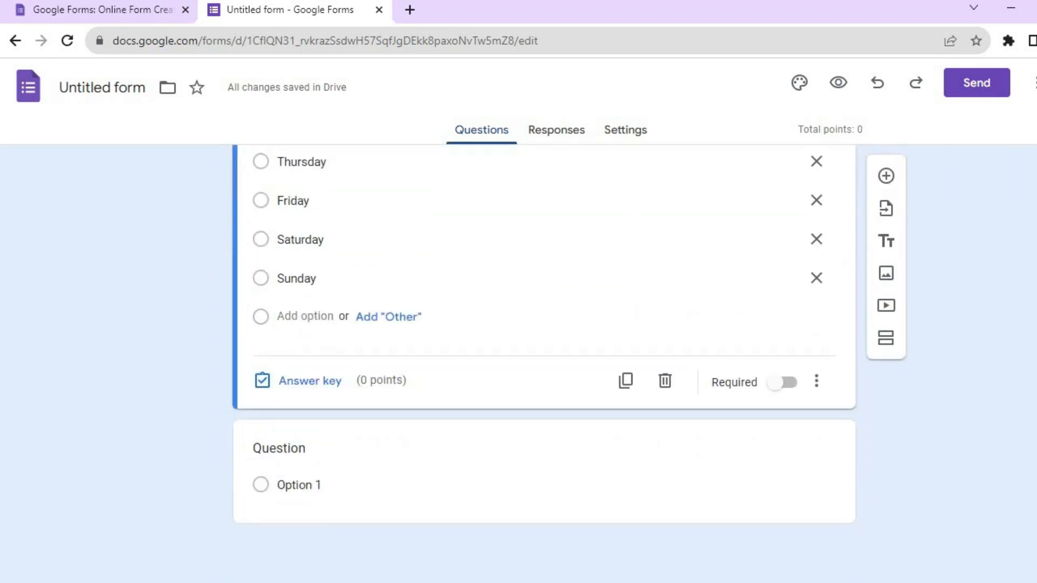
pyautogui.scroll(6, 987, 141)
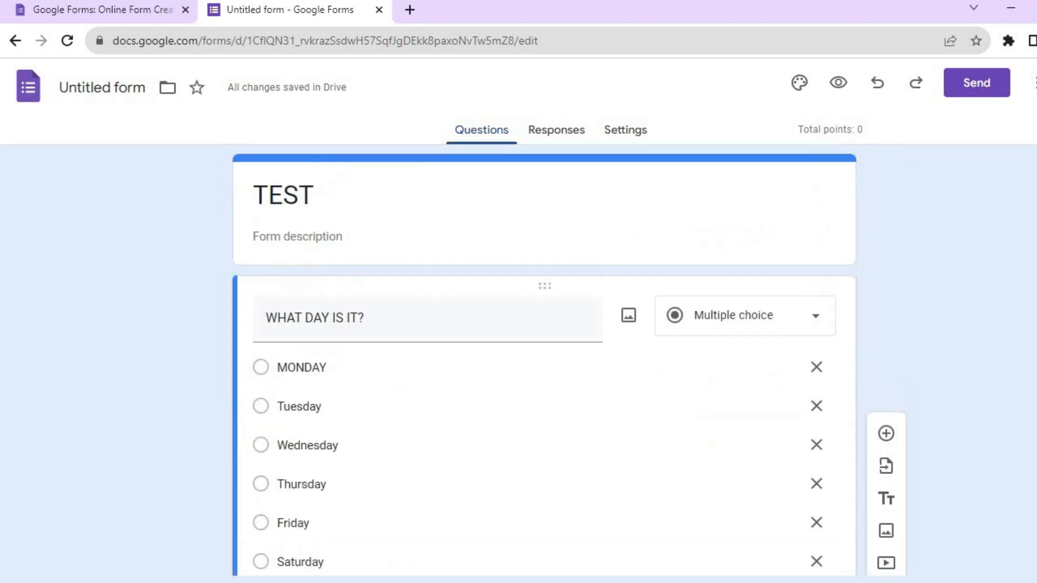
pyautogui.click(972, 86)
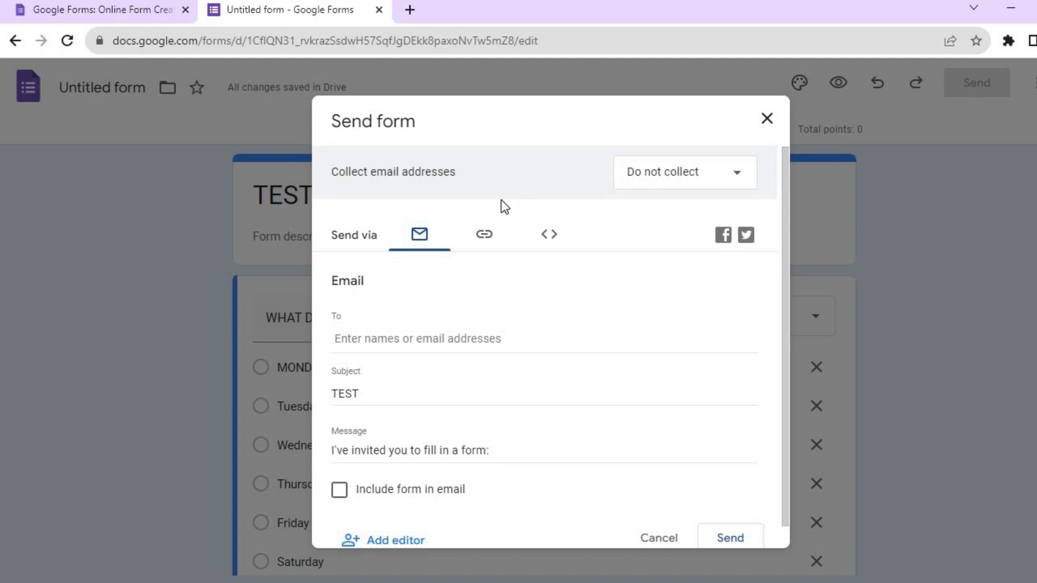
pyautogui.click(371, 341)
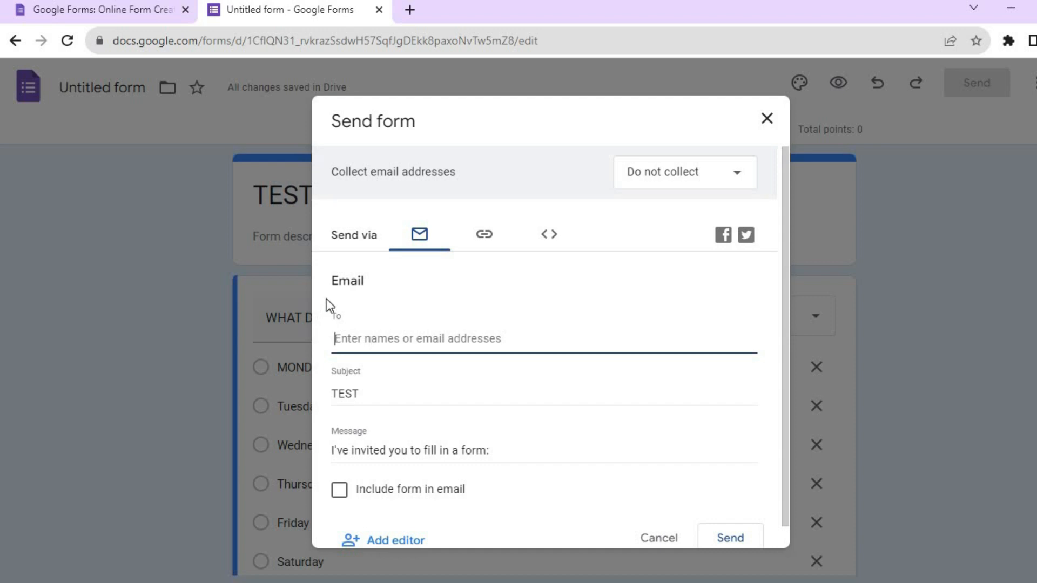
pyautogui.click(488, 238)
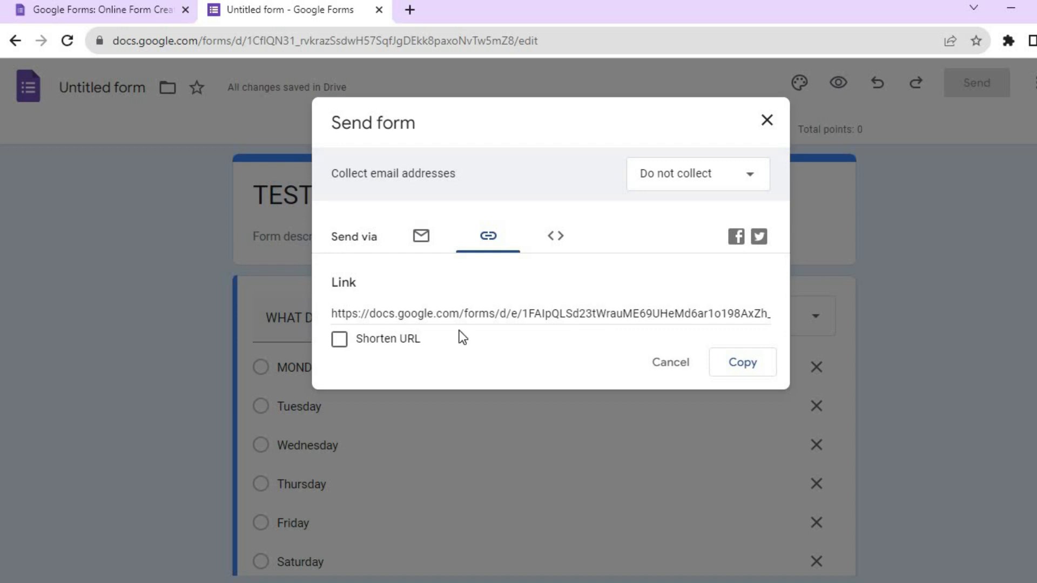
pyautogui.click(340, 341)
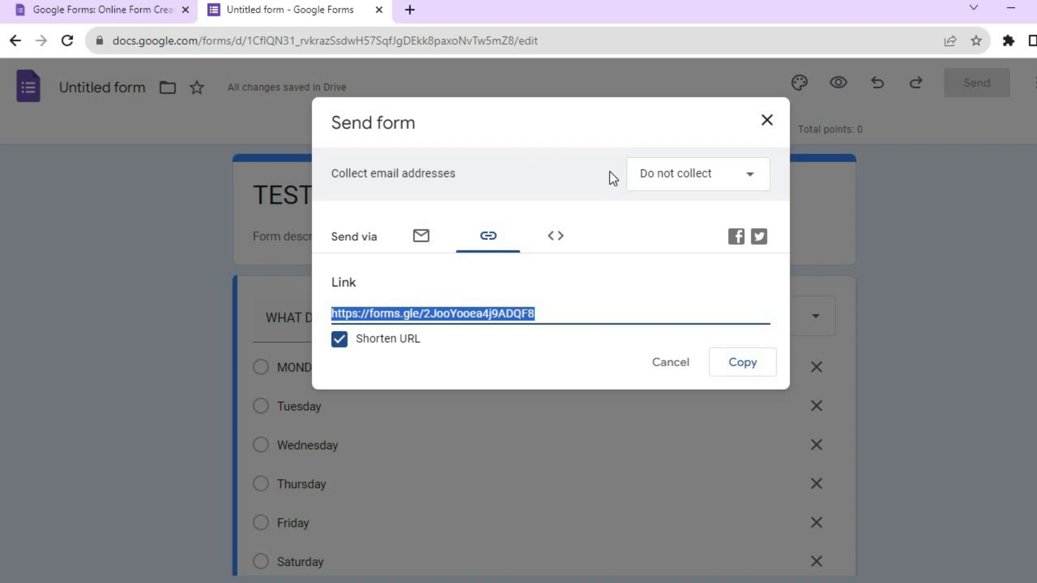
# View the choices for collecting email addresses, and close the sending options without sending the form
pyautogui.click(697, 186)
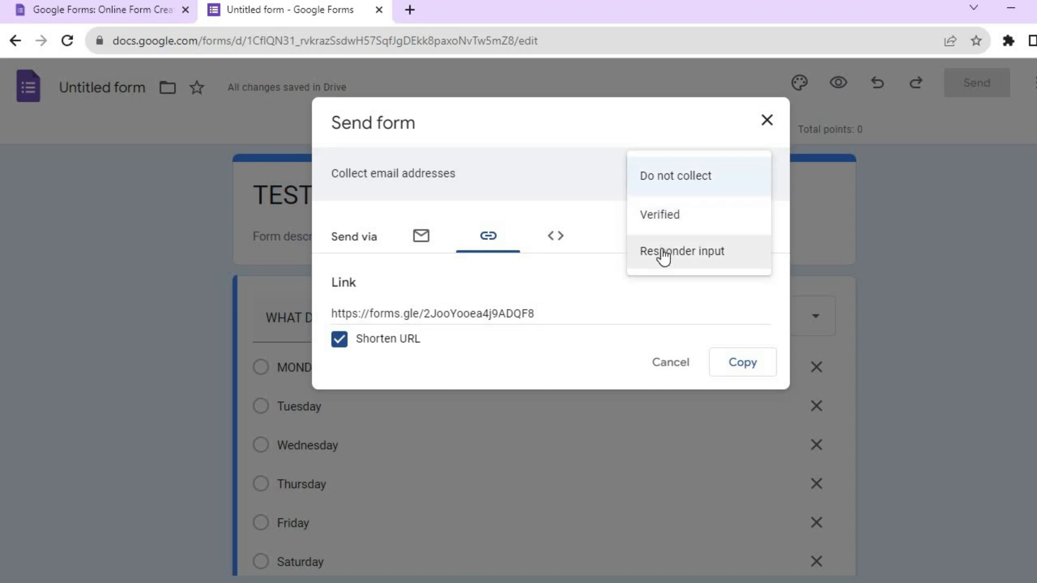
pyautogui.click(767, 121)
pyautogui.click(767, 121)
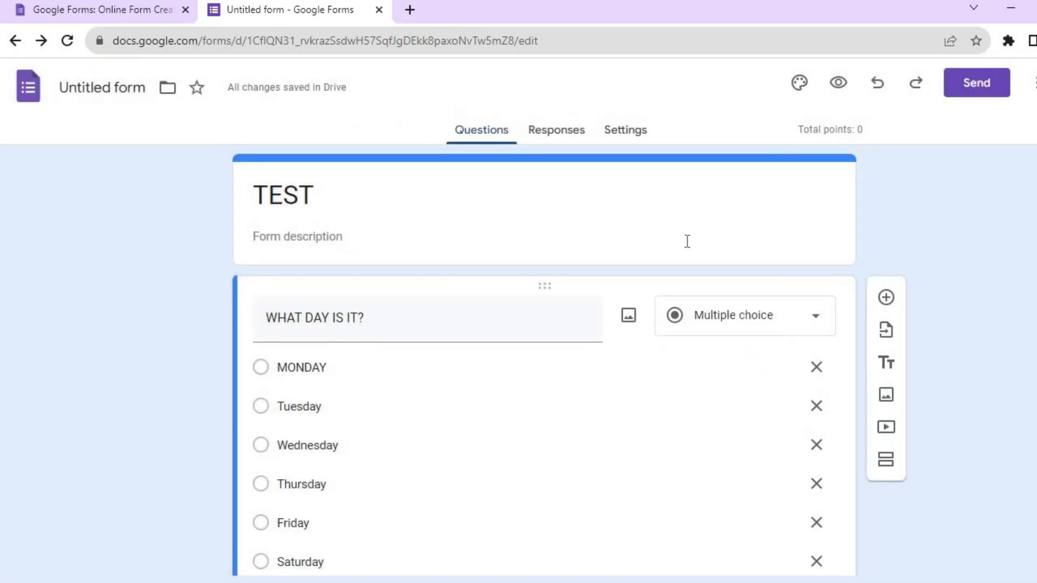
# Return to the Forms home page and examine the Personal, Work and Education templates in the template gallery
pyautogui.click(34, 88)
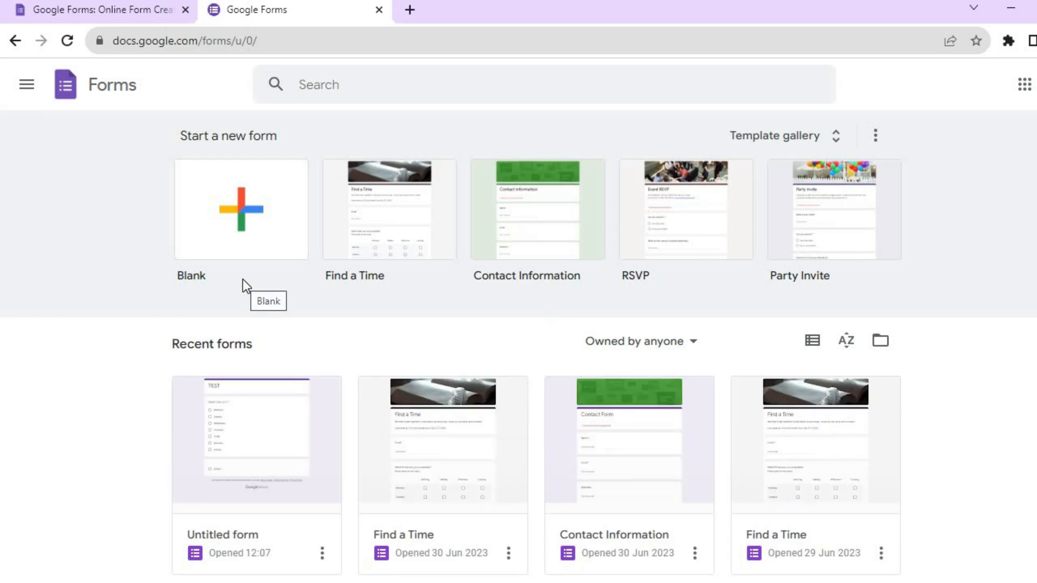
pyautogui.scroll(-1, 648, 270)
pyautogui.scroll(1, 649, 270)
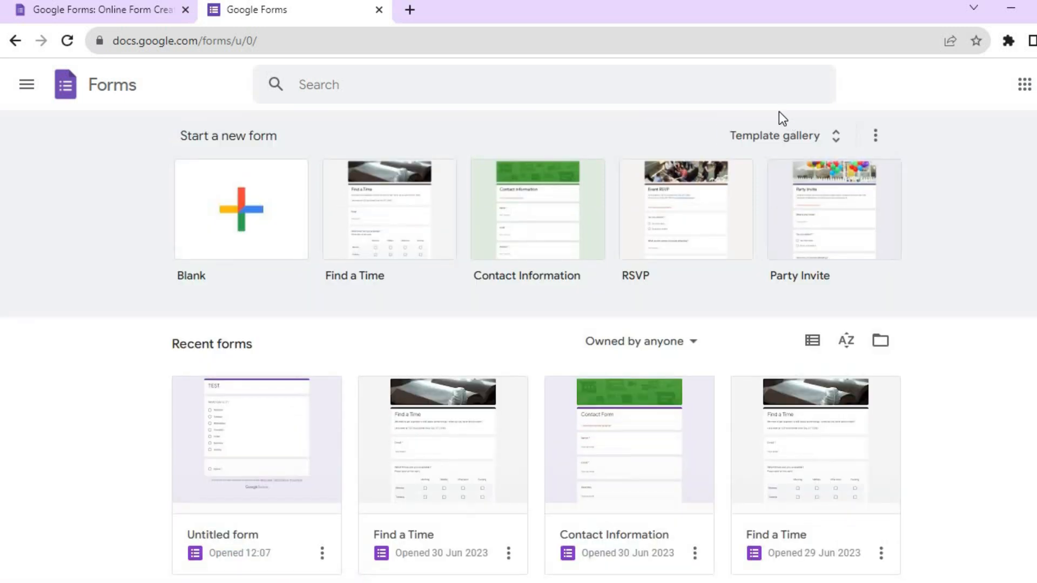
pyautogui.click(773, 133)
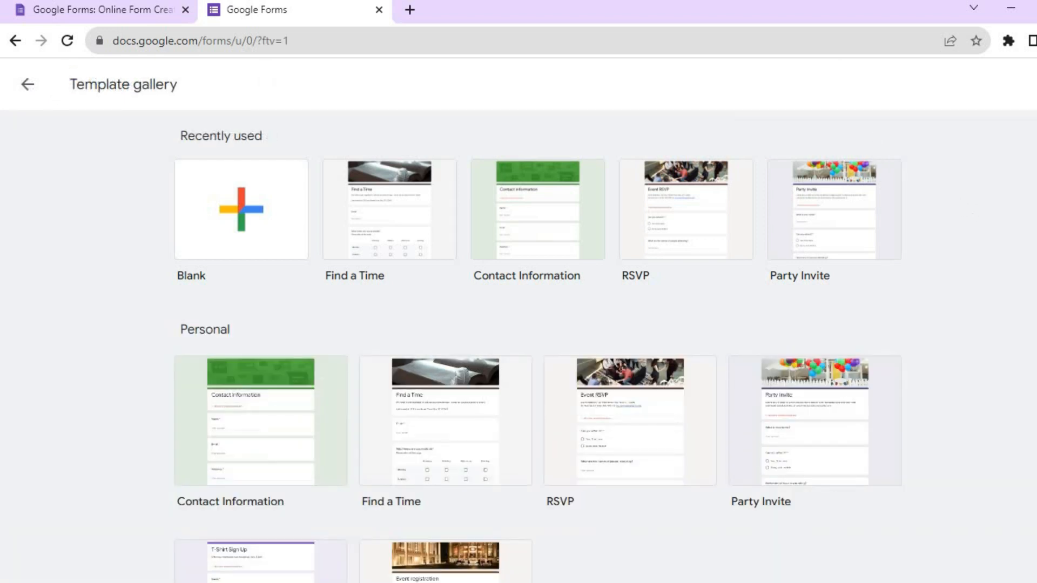
pyautogui.scroll(-8, 538, 346)
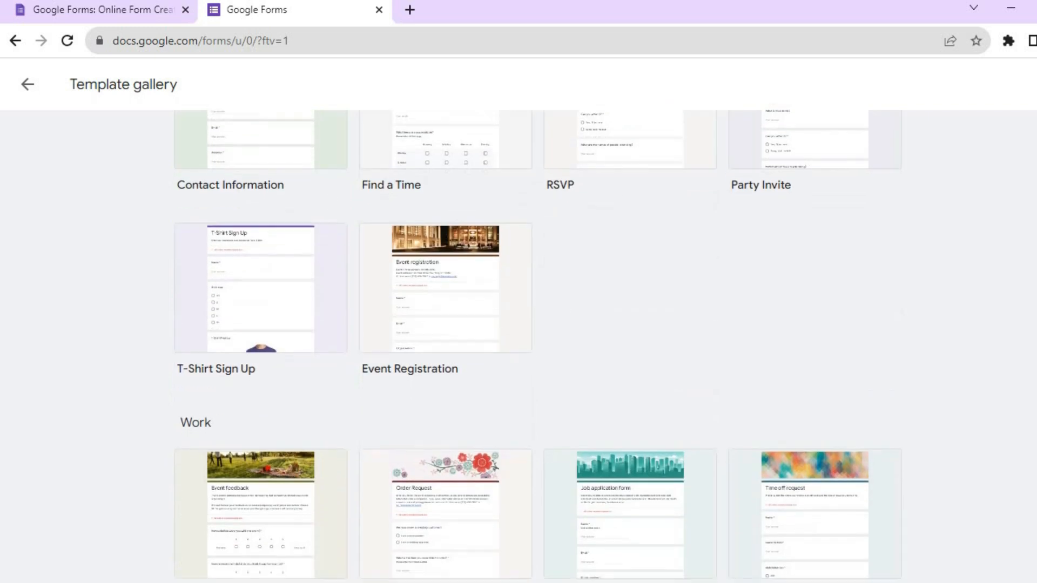
pyautogui.scroll(-4, 538, 346)
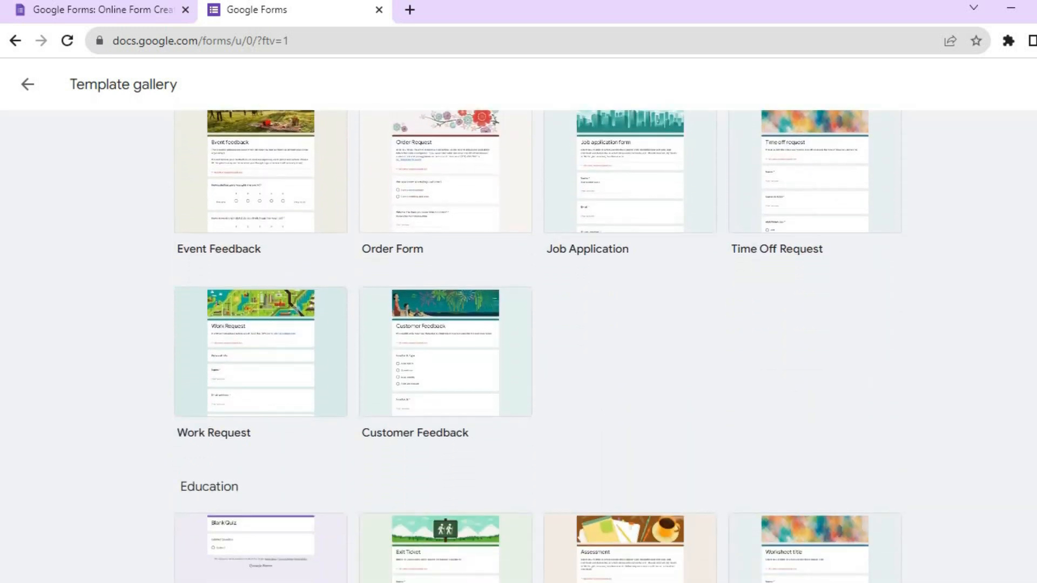
pyautogui.scroll(-5, 538, 346)
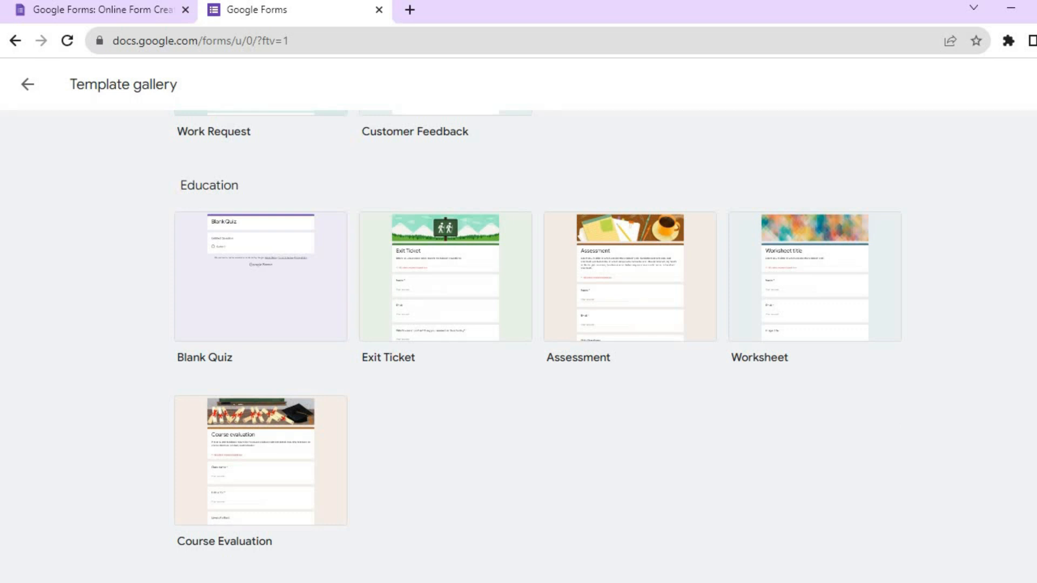
pyautogui.scroll(6, 538, 346)
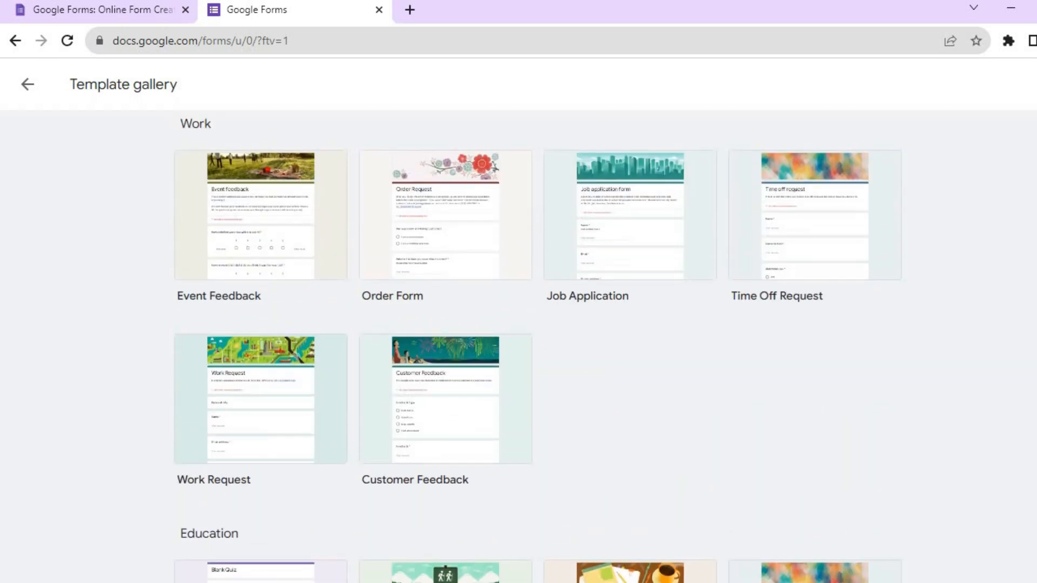
pyautogui.scroll(8, 538, 345)
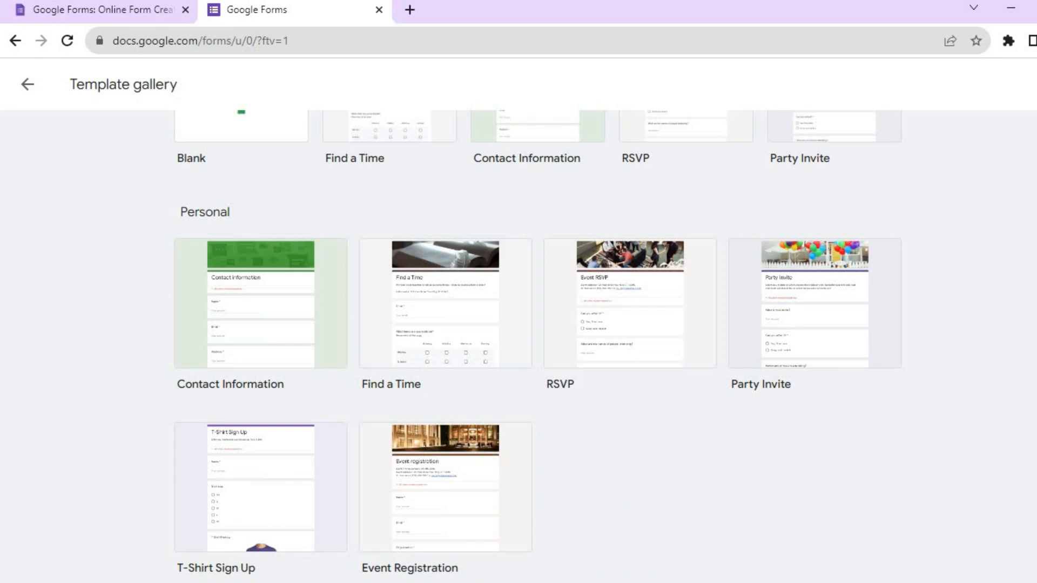
pyautogui.scroll(2, 538, 346)
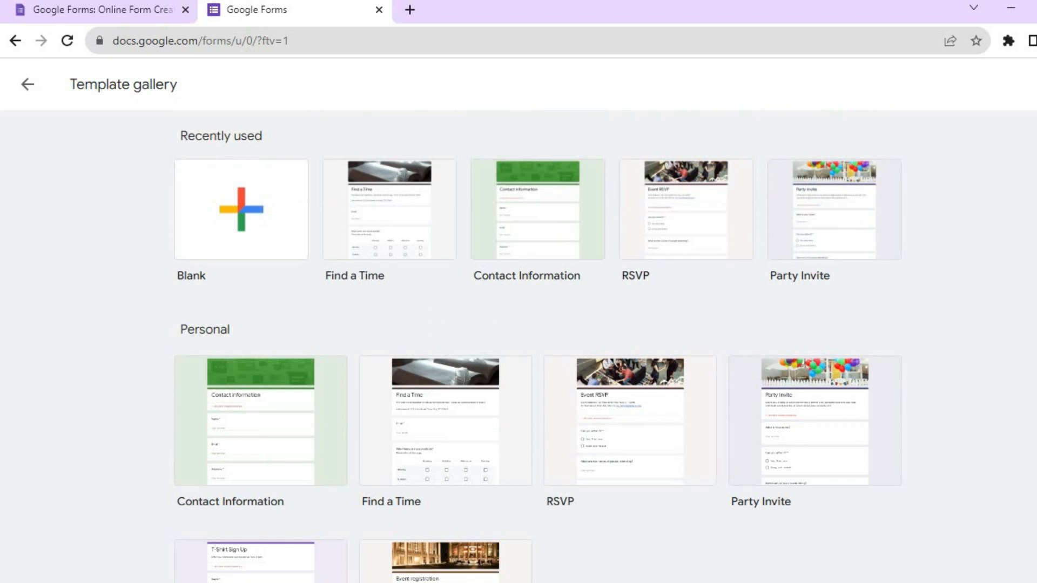